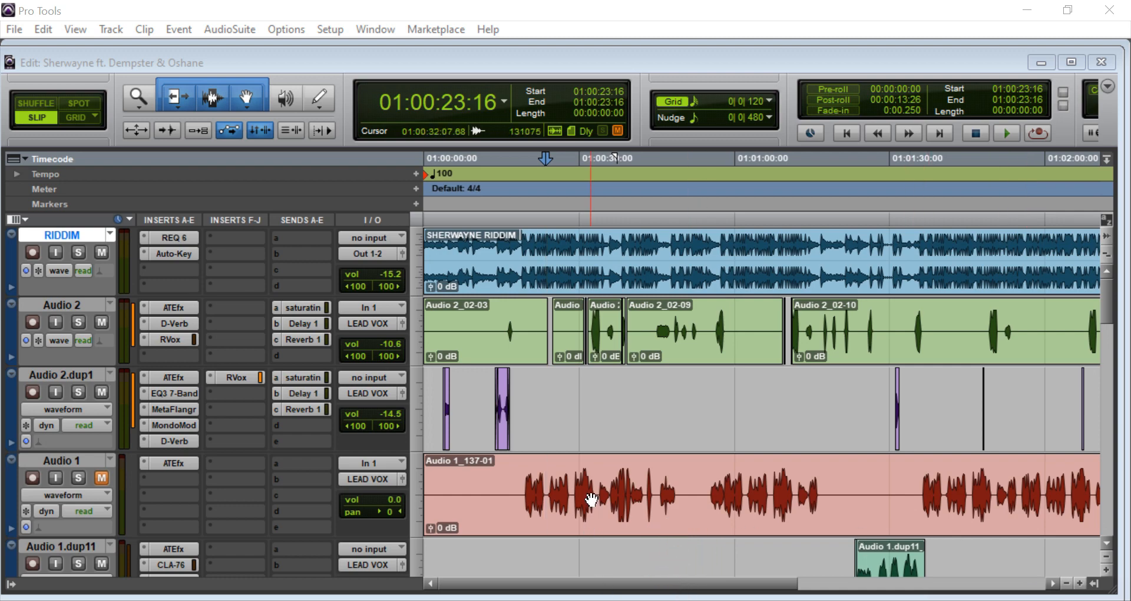
- Look over the session's vocal tracks from the RIDDIM track down to the harmony duplicates and back
scroll(592, 500, "down", 6)
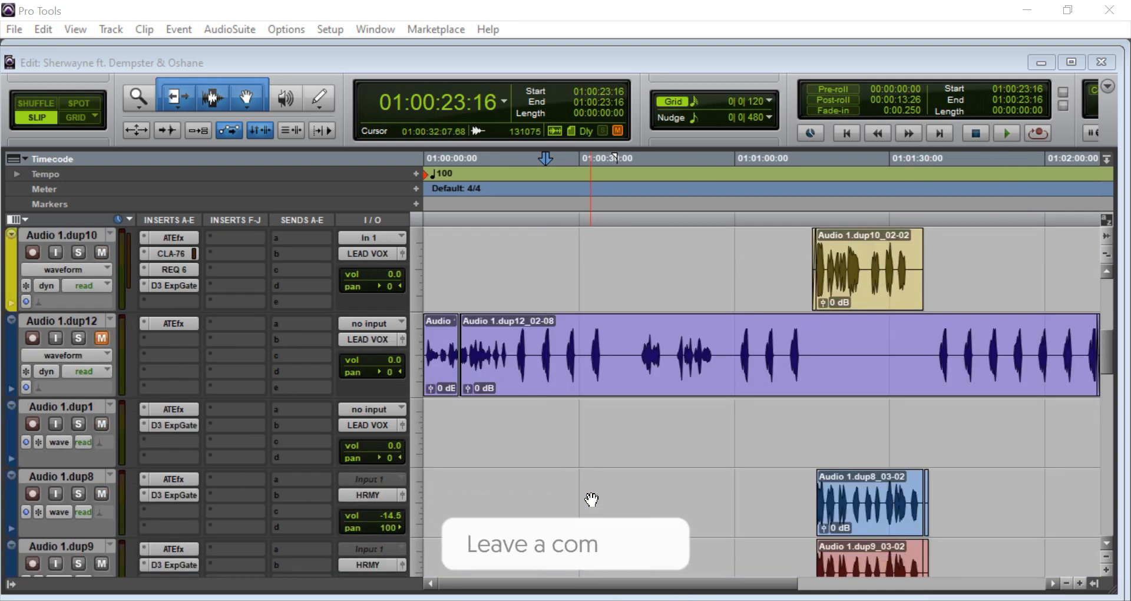
scroll(591, 499, "down", 8)
scroll(588, 503, "up", 14)
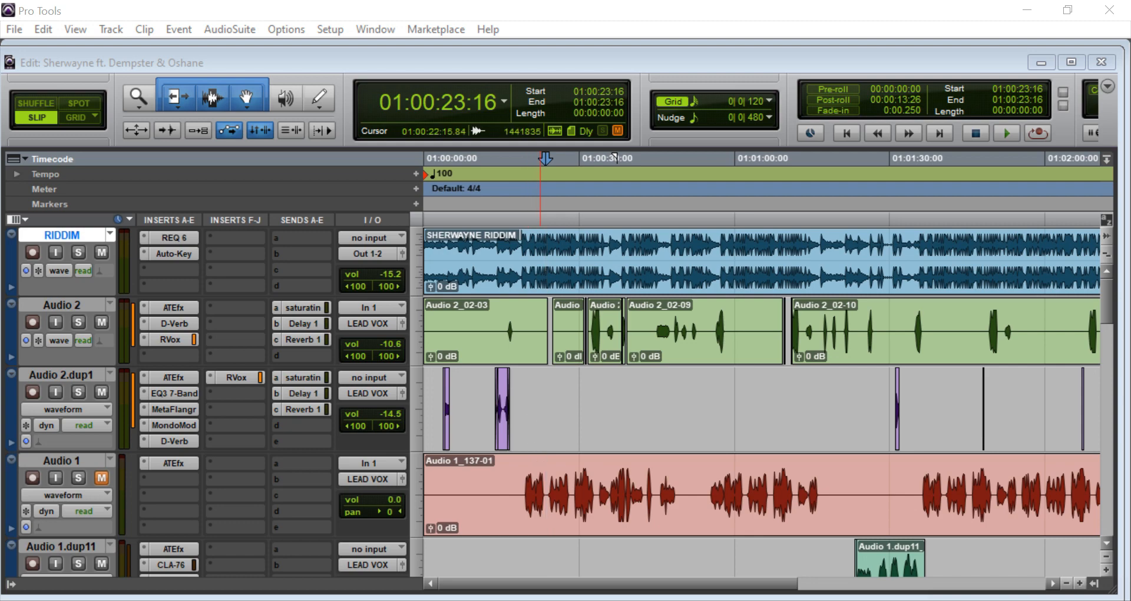
- Switch to the browser, look over the White Collar Crime YouTube page, play the official audio and pause it at 0:36
left_click(545, 598)
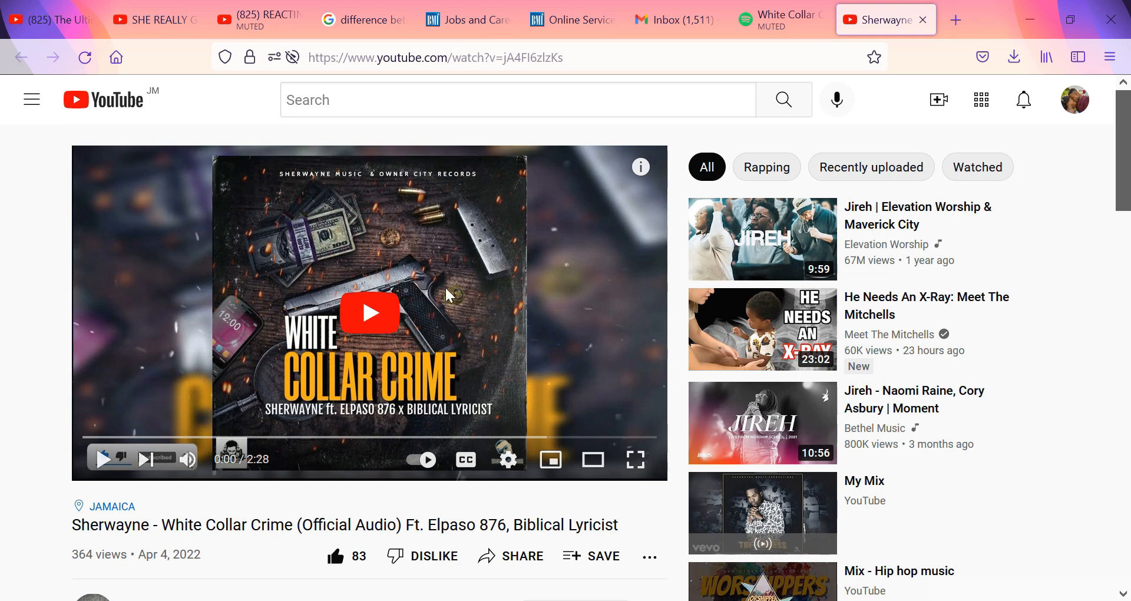
scroll(147, 527, "down", 3)
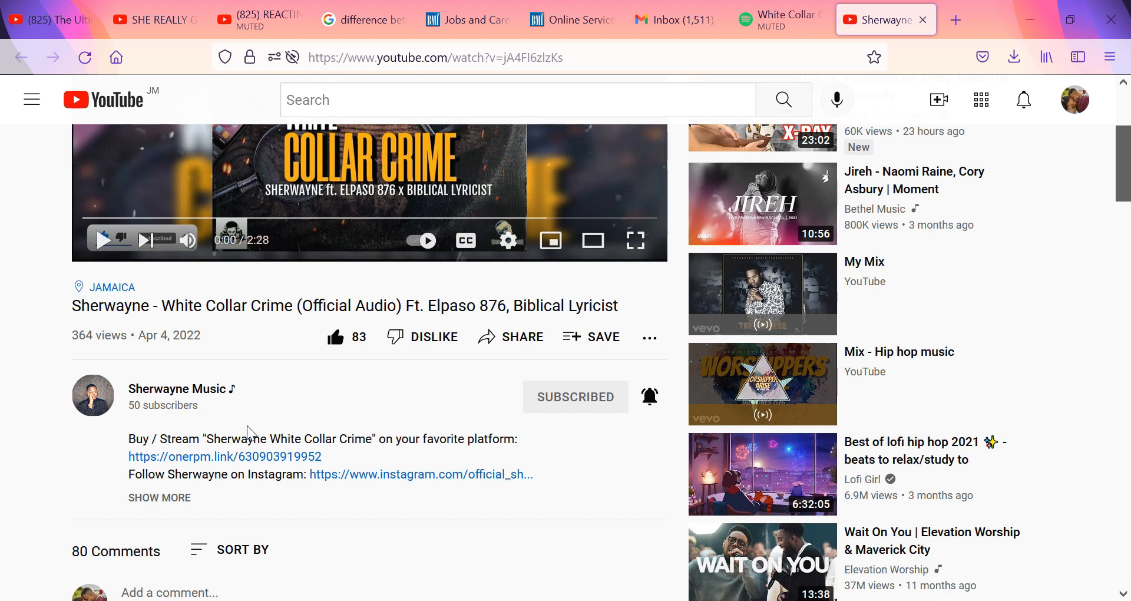
scroll(247, 433, "up", 2)
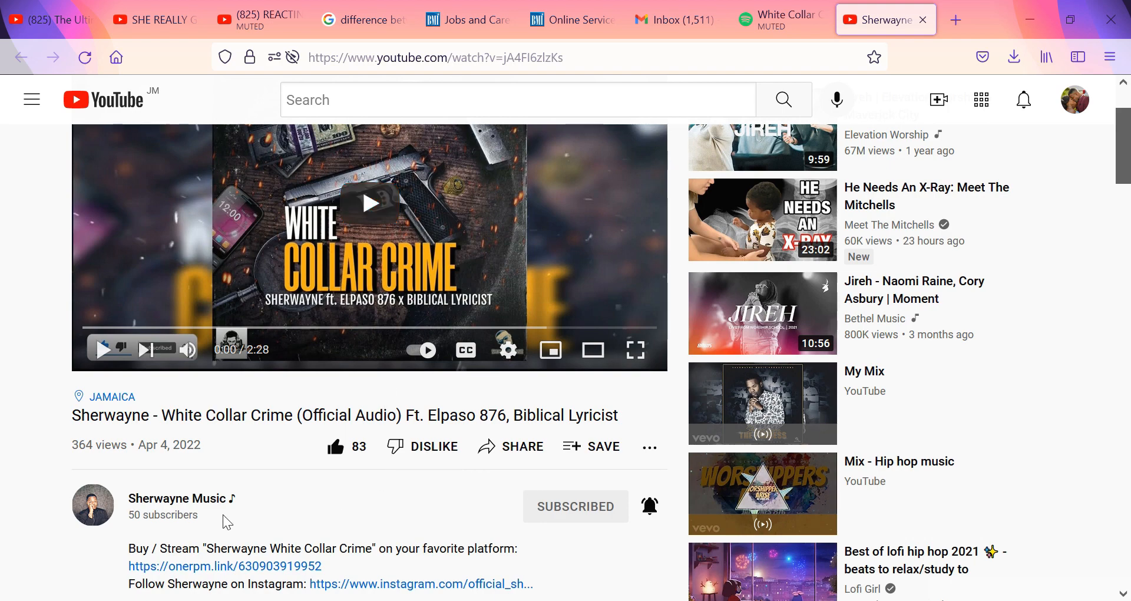
scroll(236, 516, "up", 2)
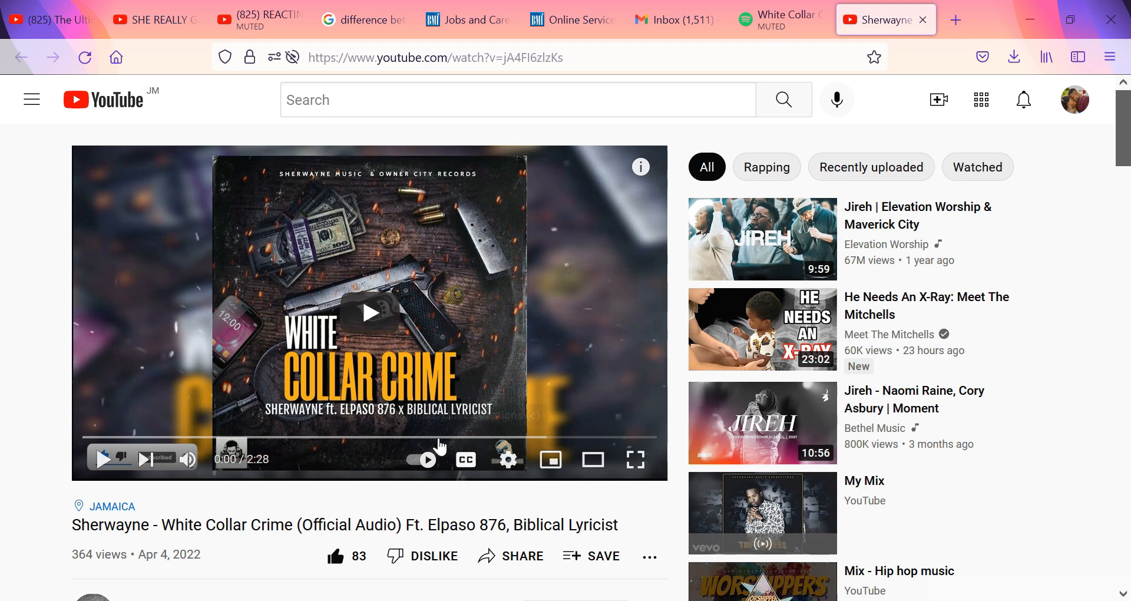
left_click(368, 327)
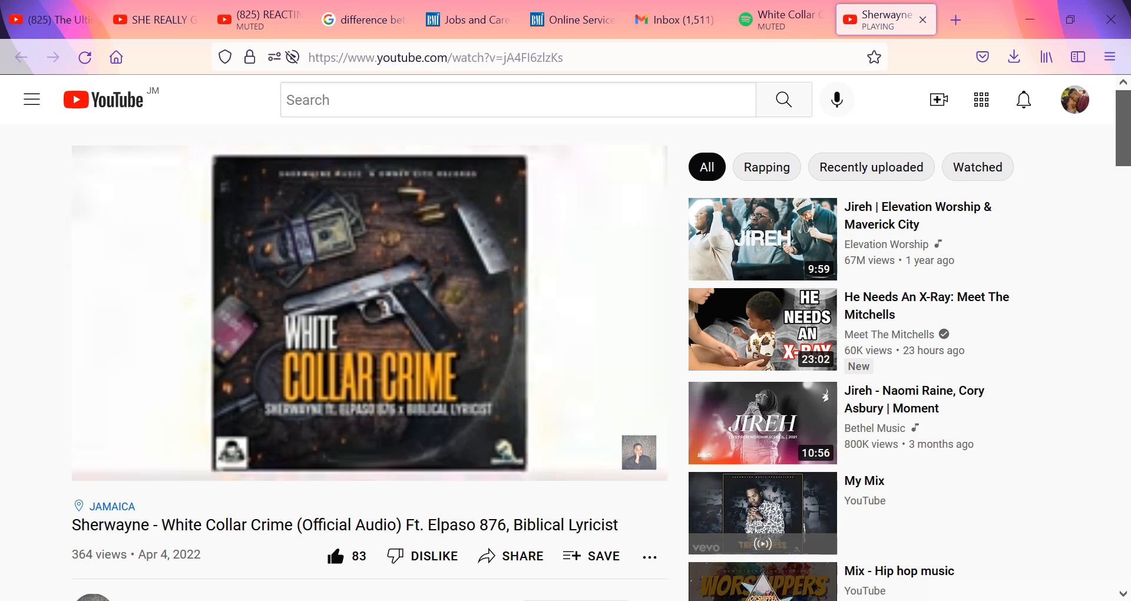
mouse_move(630, 326)
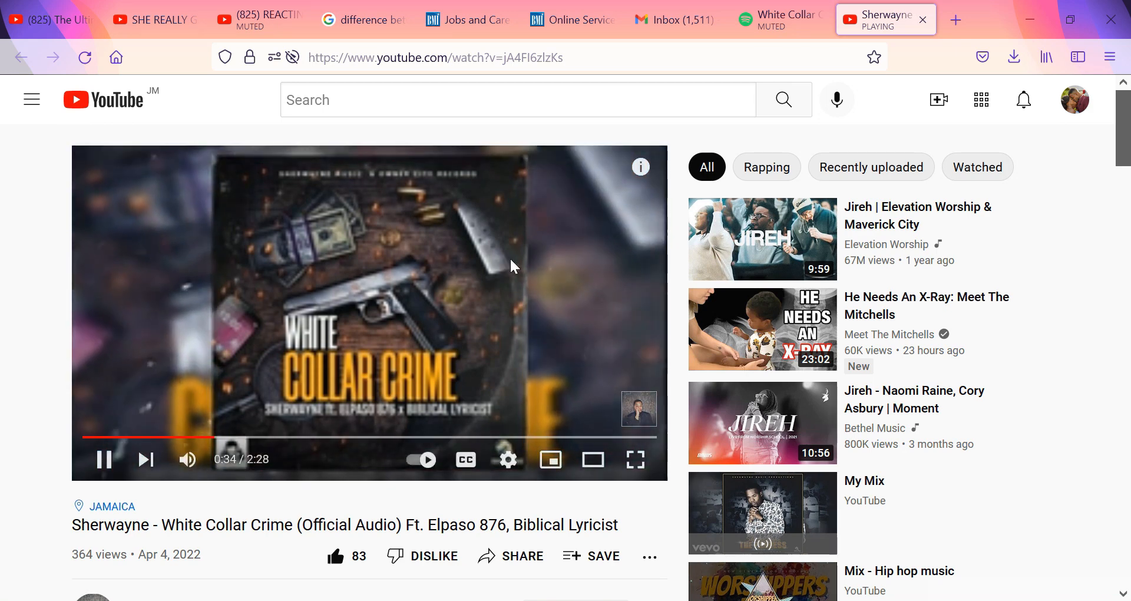
left_click(336, 400)
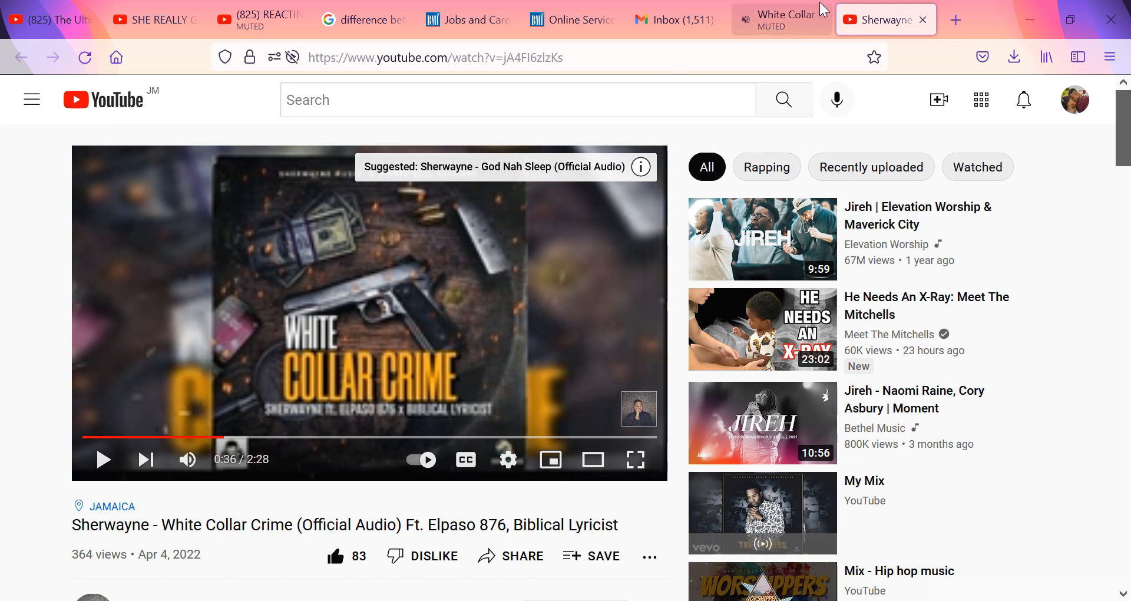
- View the White Collar Crime single on Spotify, open its main artist's page, and return to the YouTube page
left_click(777, 10)
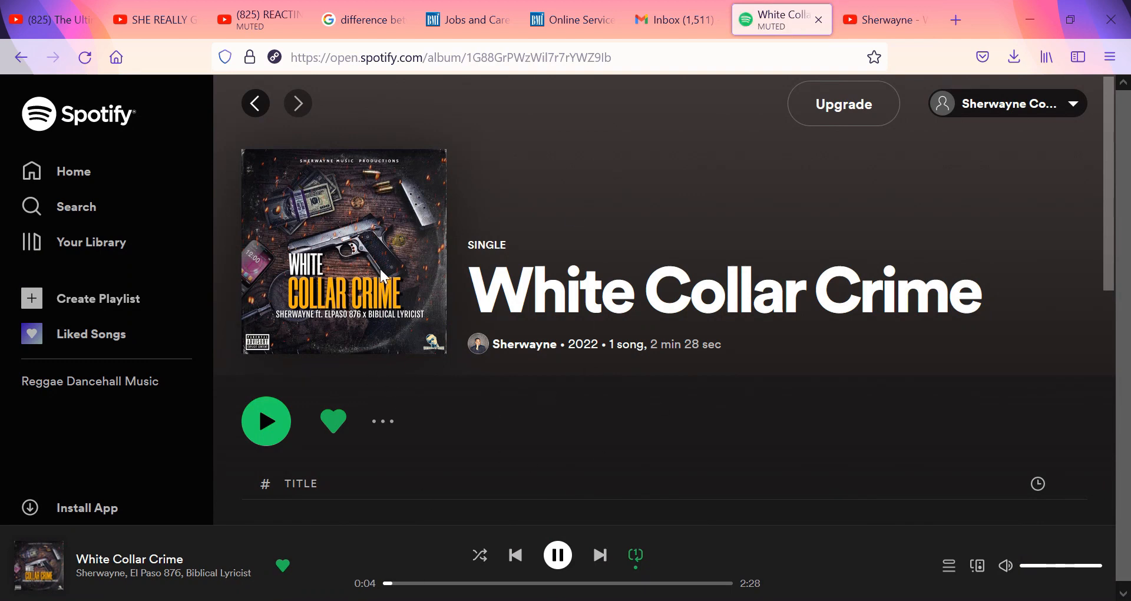
left_click(513, 348)
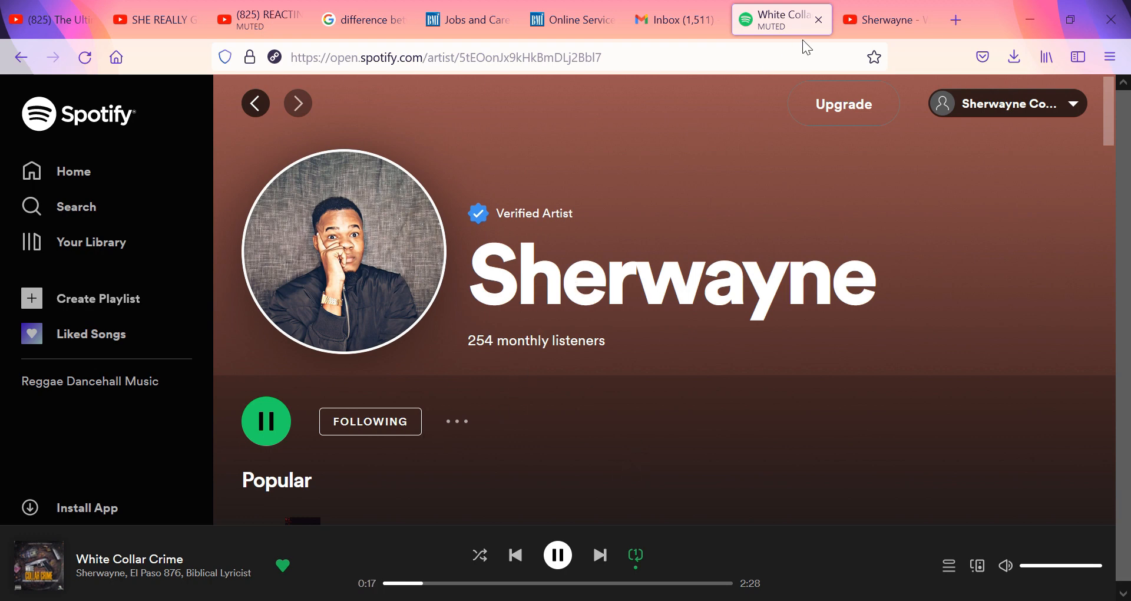
left_click(871, 17)
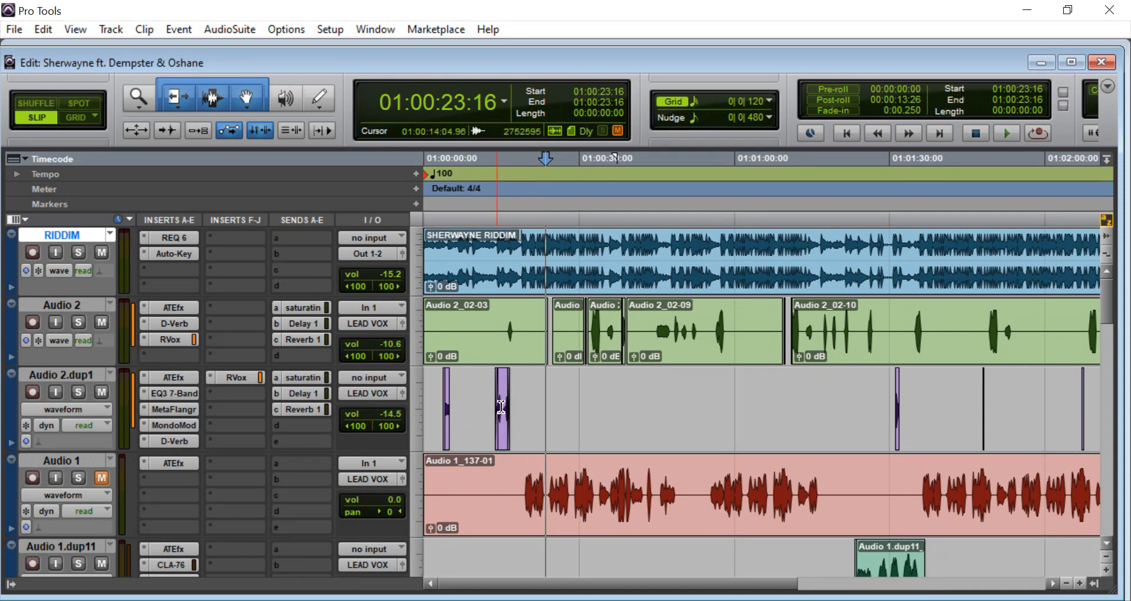
- Switch to Pro Tools and start playing the session from 01:00:20:29
left_click(586, 198)
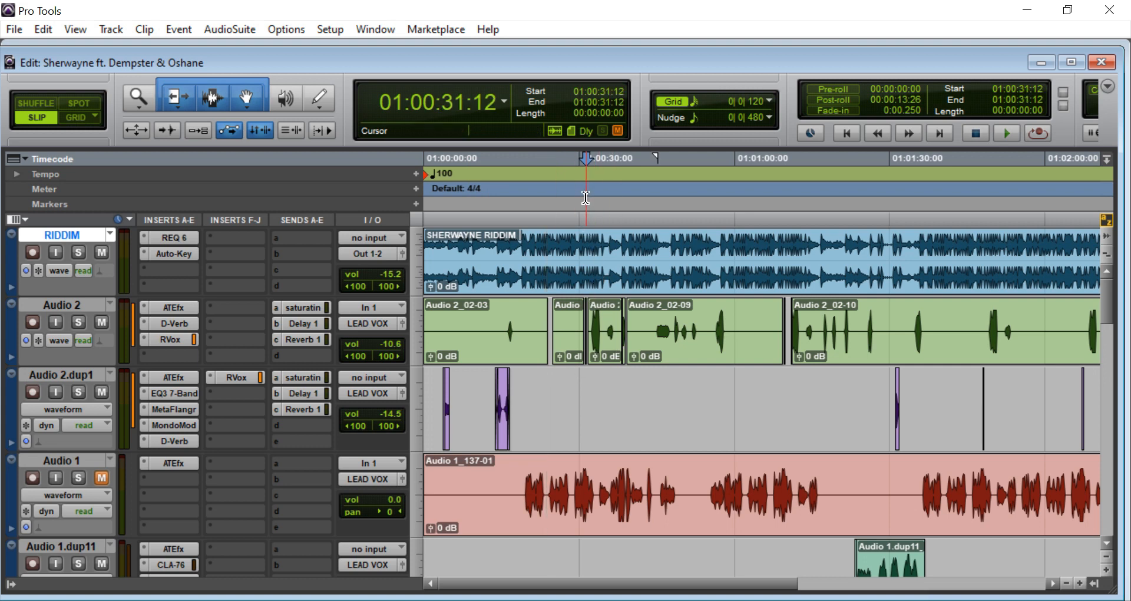
scroll(519, 232, "down", 2)
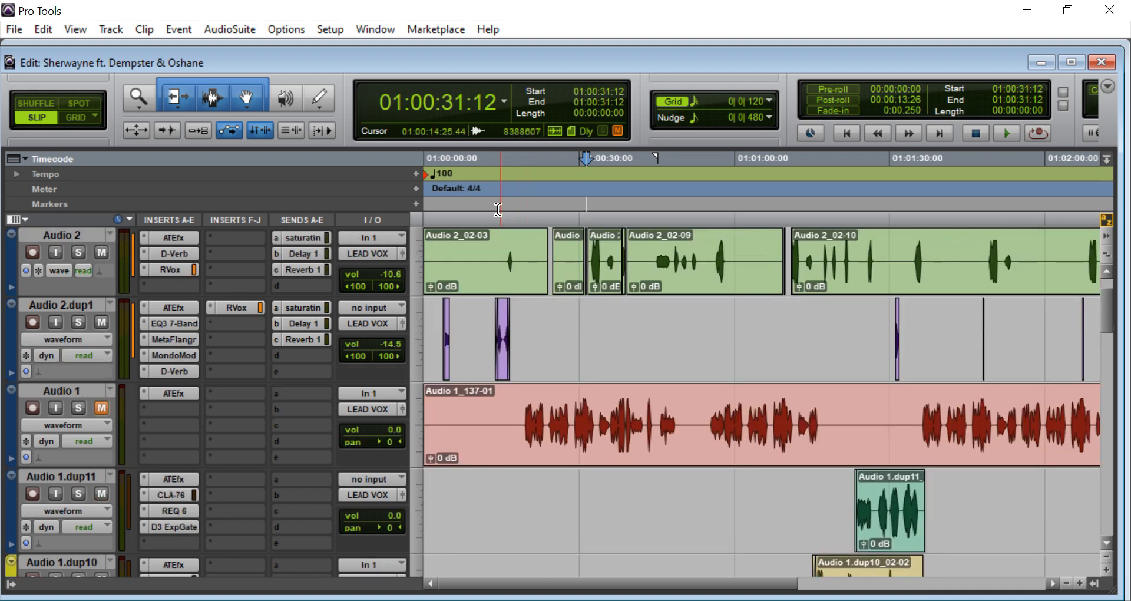
left_click(530, 205)
key("space")
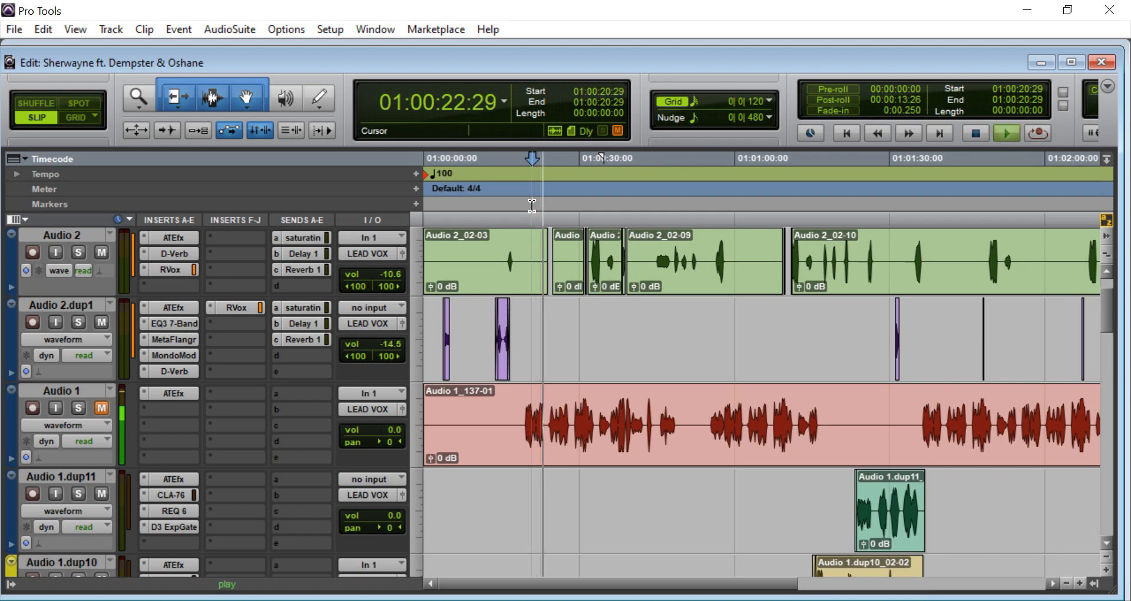
- Unmute the Audio 1 track during playback, look over the playing tracks, and stop playback
left_click(101, 407)
scroll(146, 404, "up", 2)
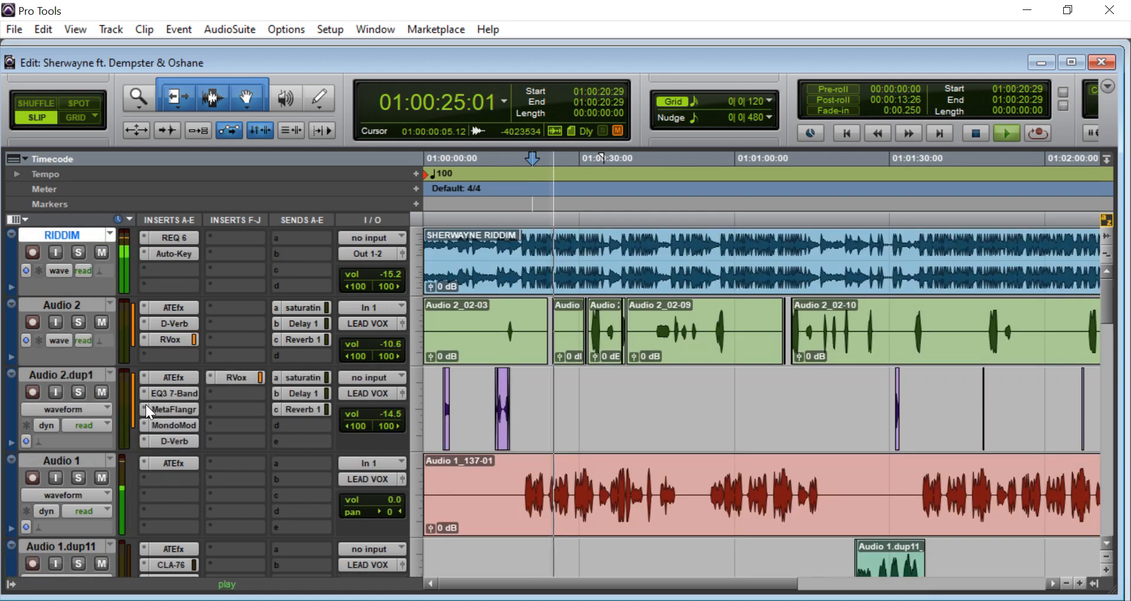
scroll(147, 405, "down", 5)
scroll(143, 511, "down", 6)
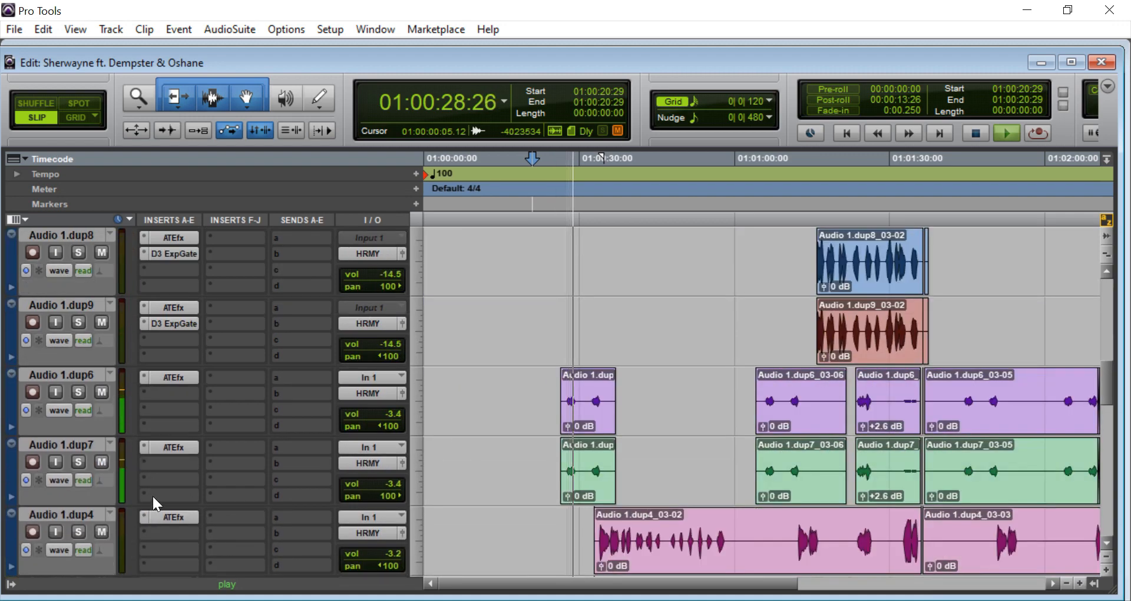
scroll(470, 415, "up", 6)
scroll(468, 412, "up", 2)
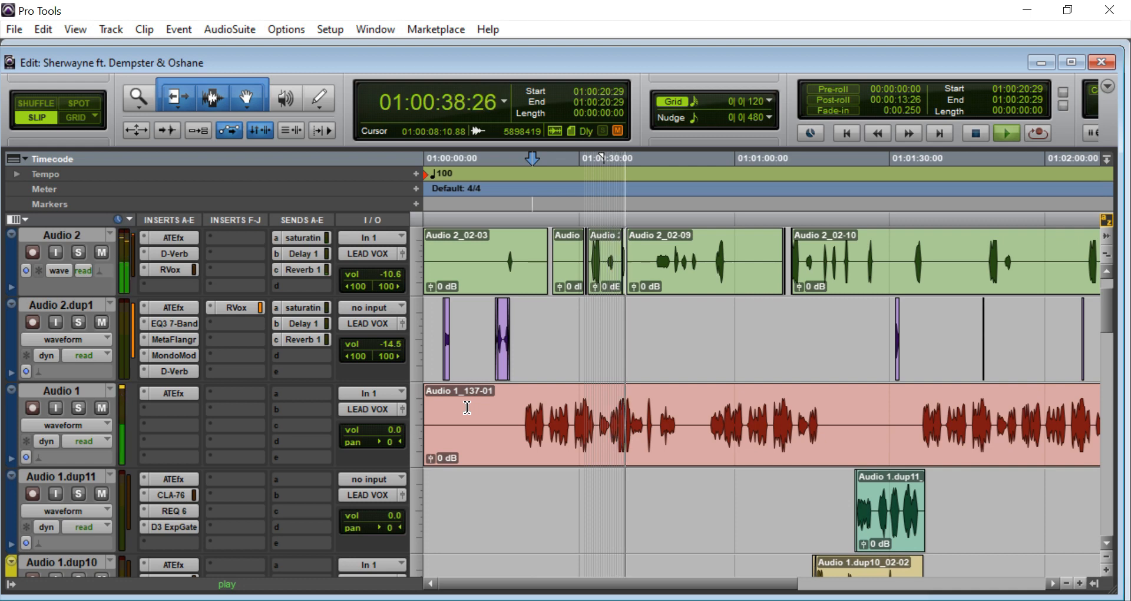
key("space")
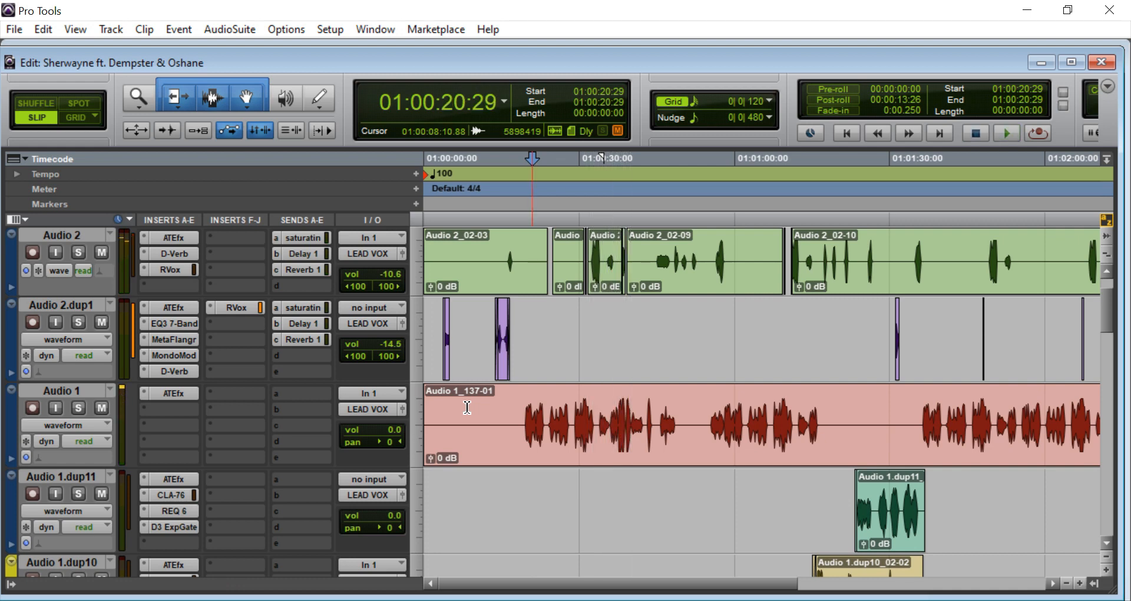
- Mute the Audio 1 track, play the session from 01:00:20:29 and again from 01:00:29:00, and stop playback
left_click(102, 408)
scroll(127, 448, "down", 3)
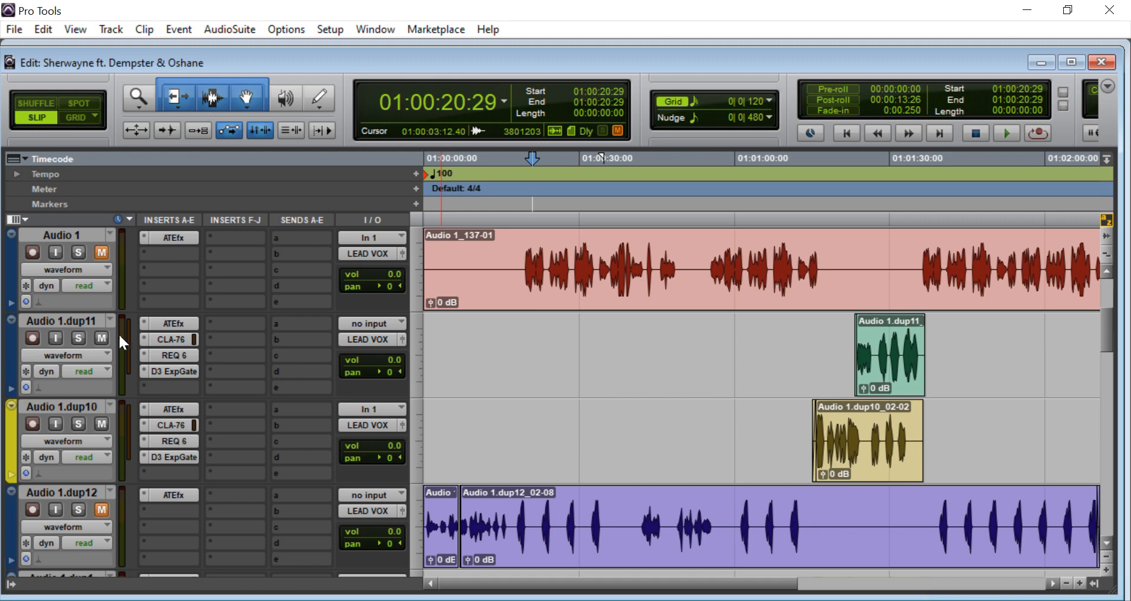
scroll(656, 361, "up", 4)
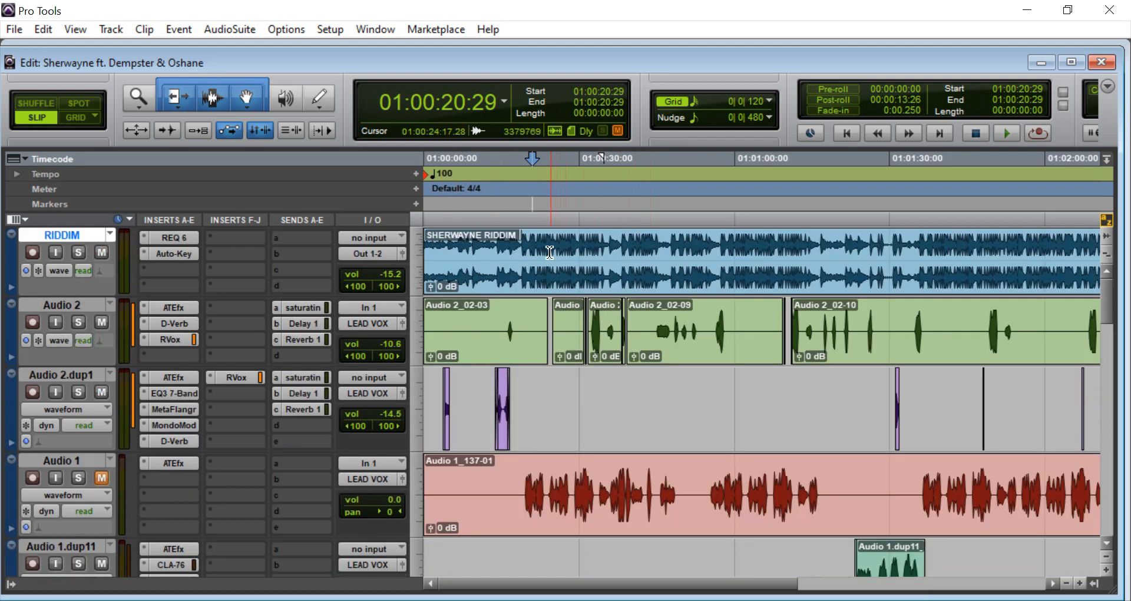
key("space")
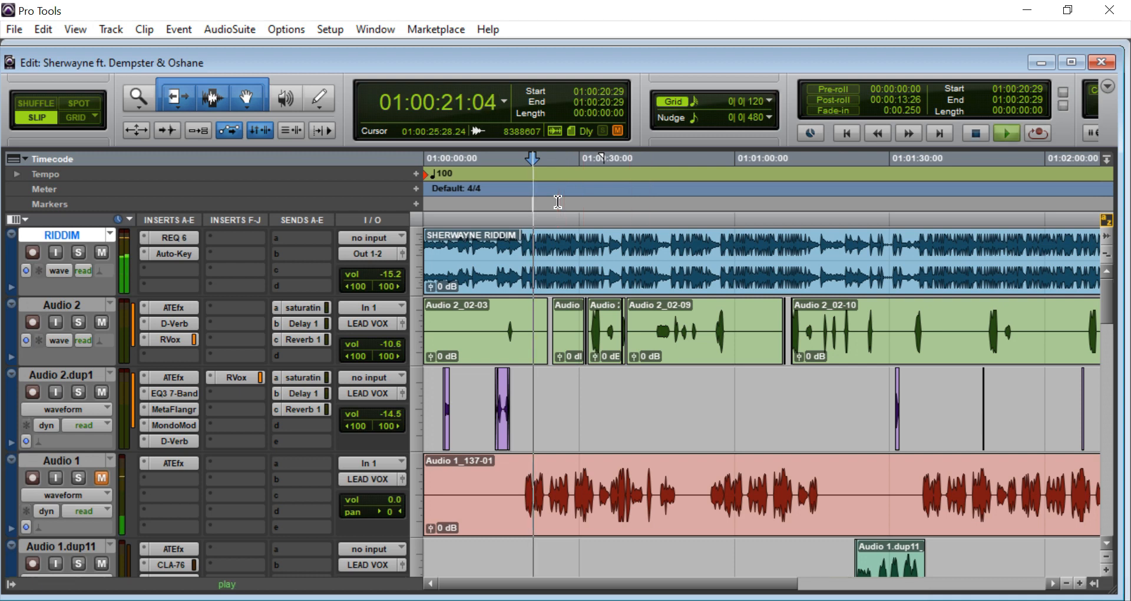
left_click(574, 170)
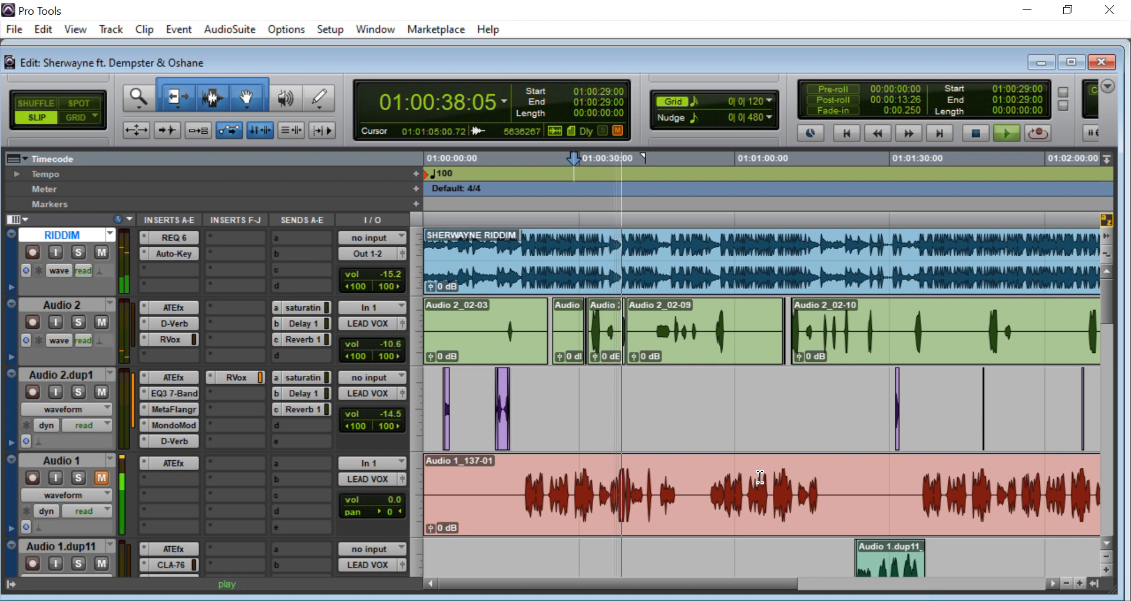
key("space")
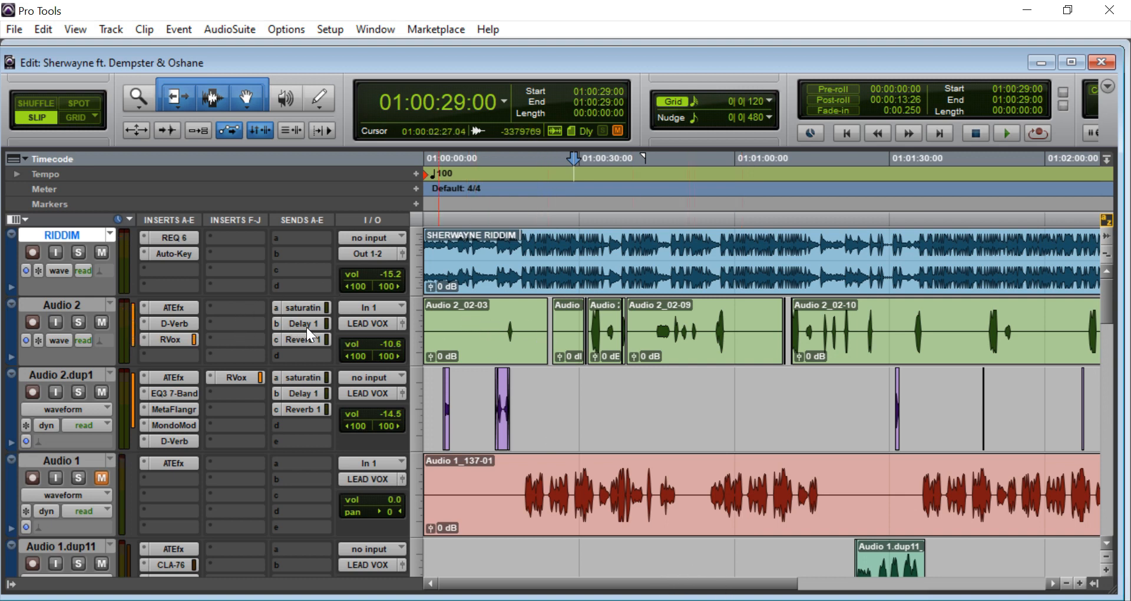
- Look over the inserts and sends of the lower vocal tracks and the Aux 1 and Aux 4 tracks
scroll(361, 324, "down", 15)
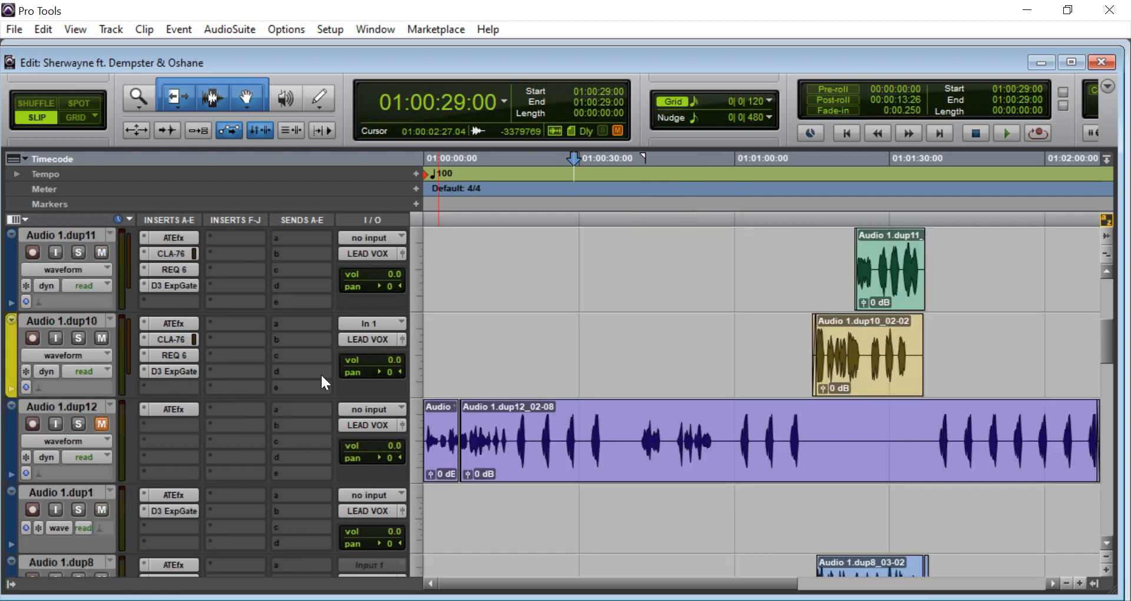
scroll(320, 373, "down", 5)
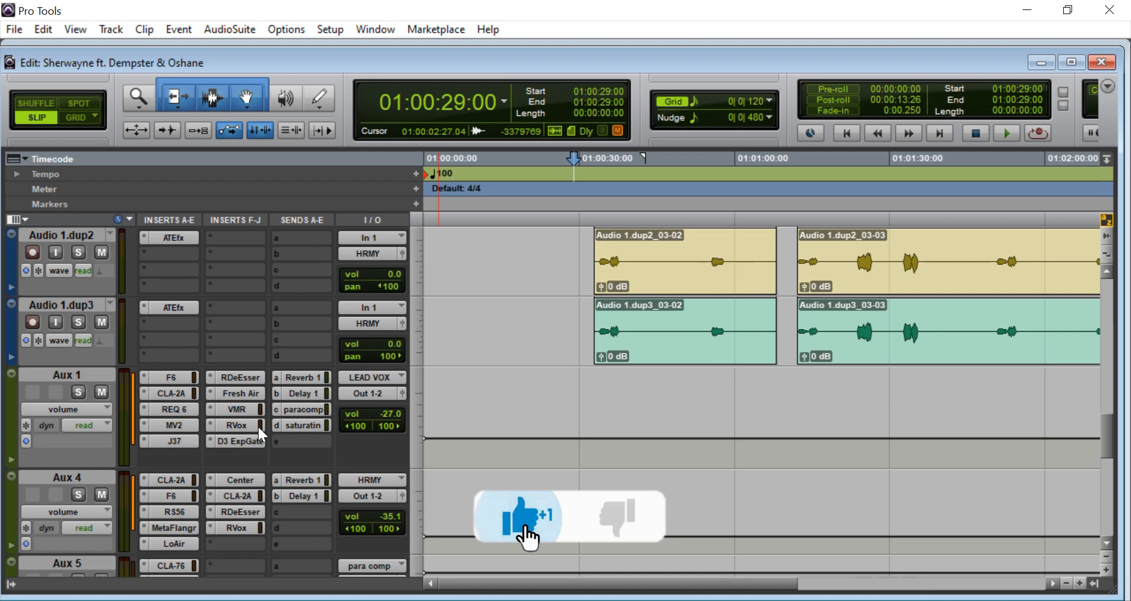
scroll(258, 427, "up", 1)
scroll(260, 424, "up", 18)
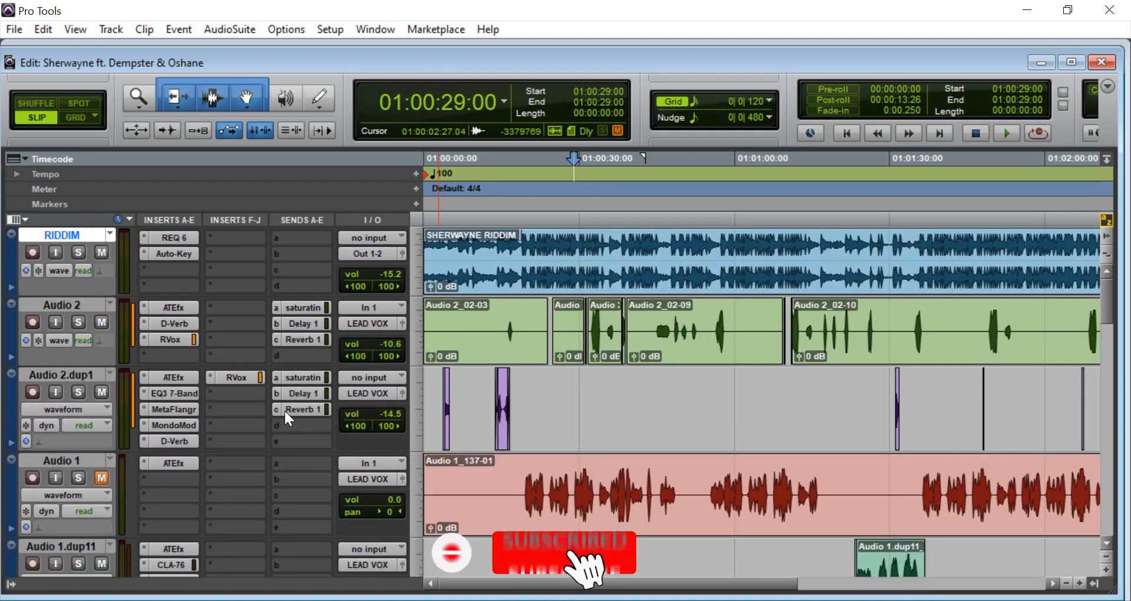
- View the saturation, Delay 1 and Reverb 1 send levels on the Audio 2 track and close the send window
left_click(298, 307)
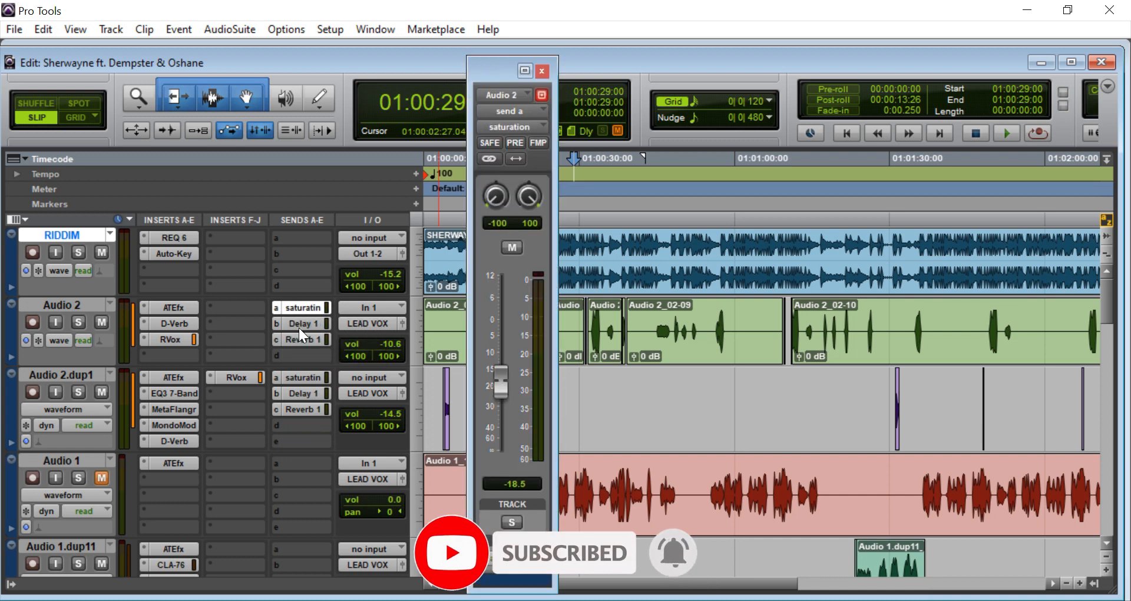
left_click(298, 328)
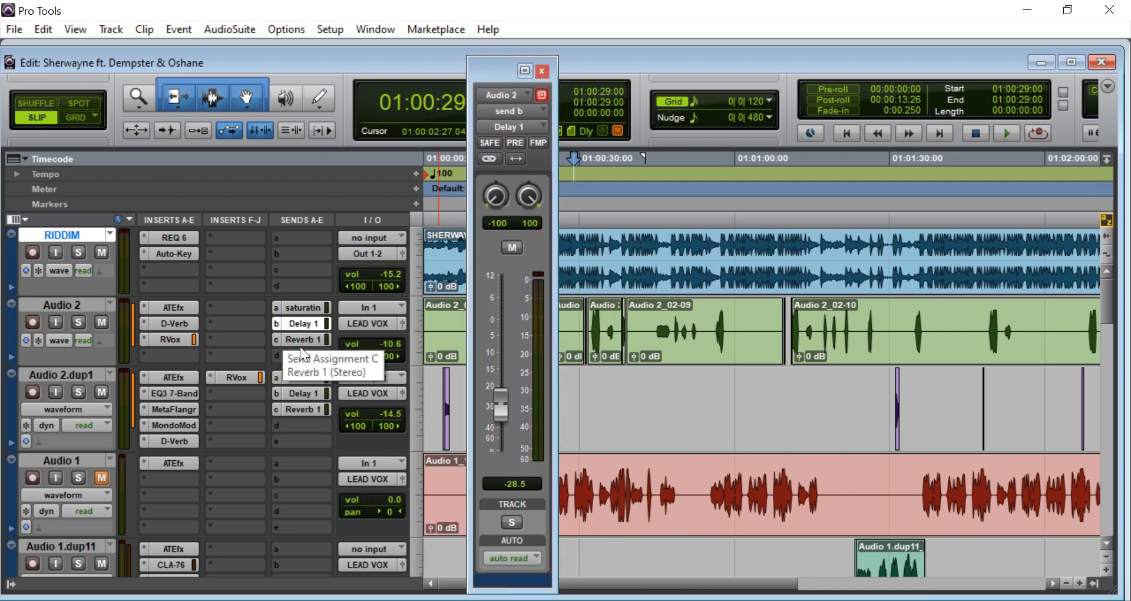
left_click(302, 340)
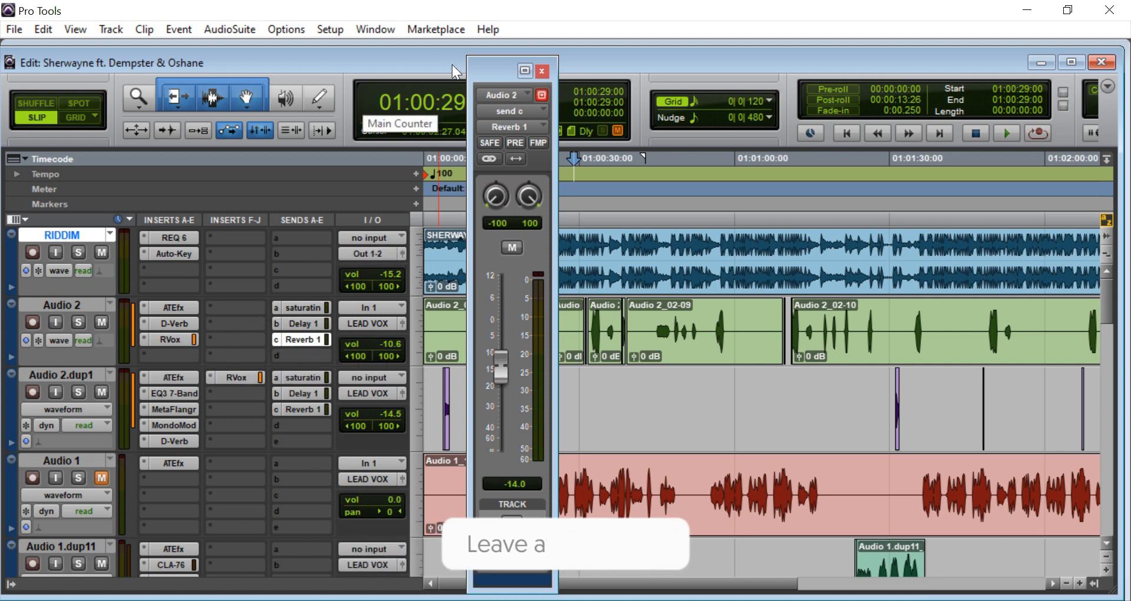
left_click(540, 72)
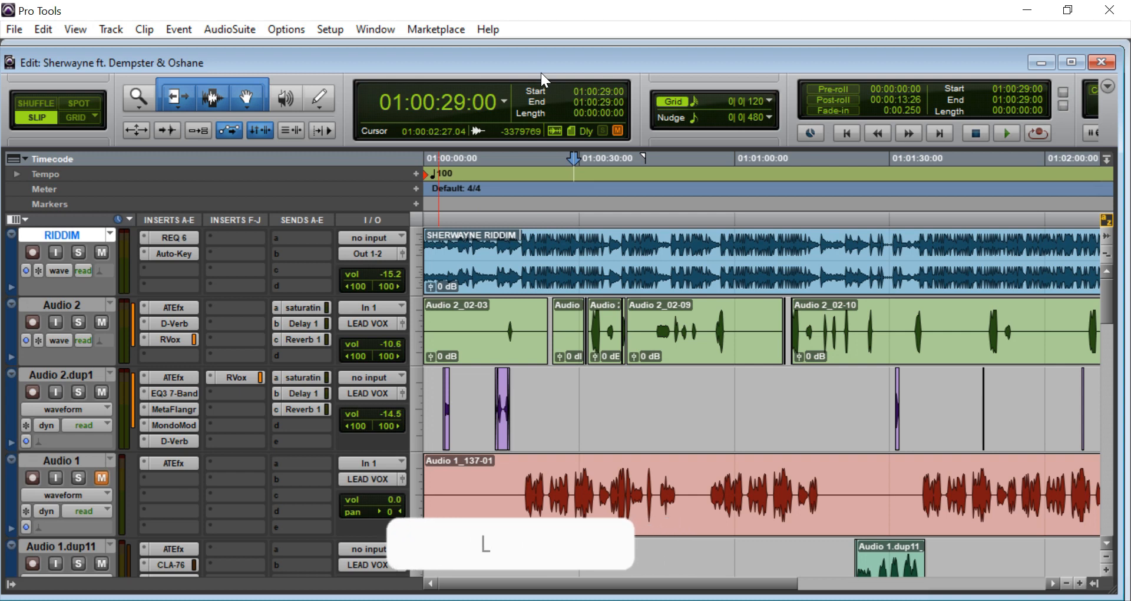
- Examine the D-Verb reverb settings on the Audio 2 track and close the plug-in window
left_click(175, 323)
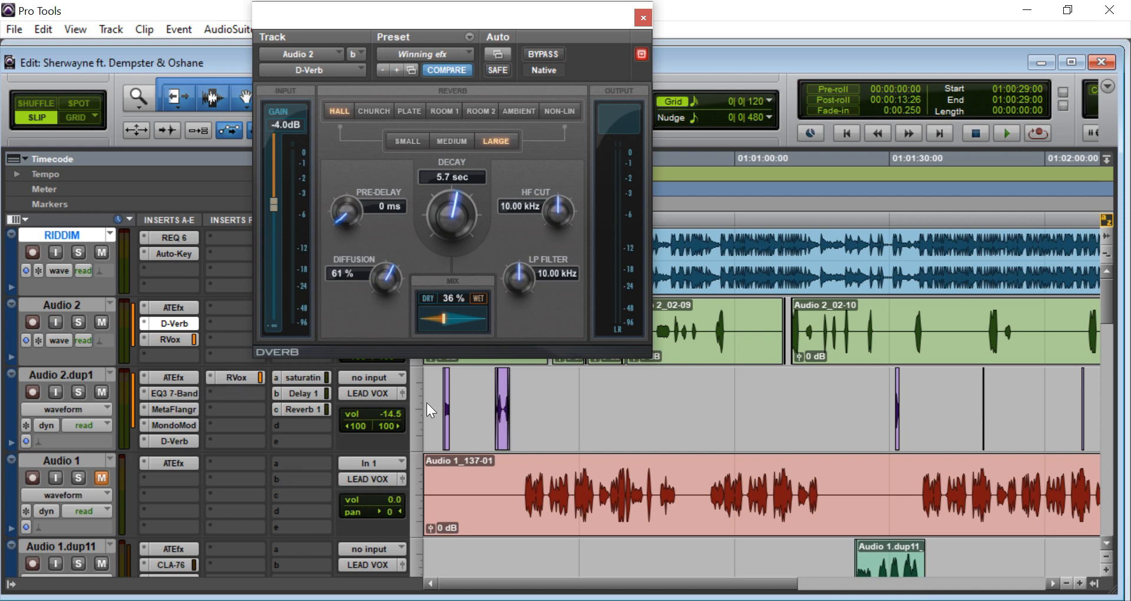
left_click_drag(560, 27, 733, 104)
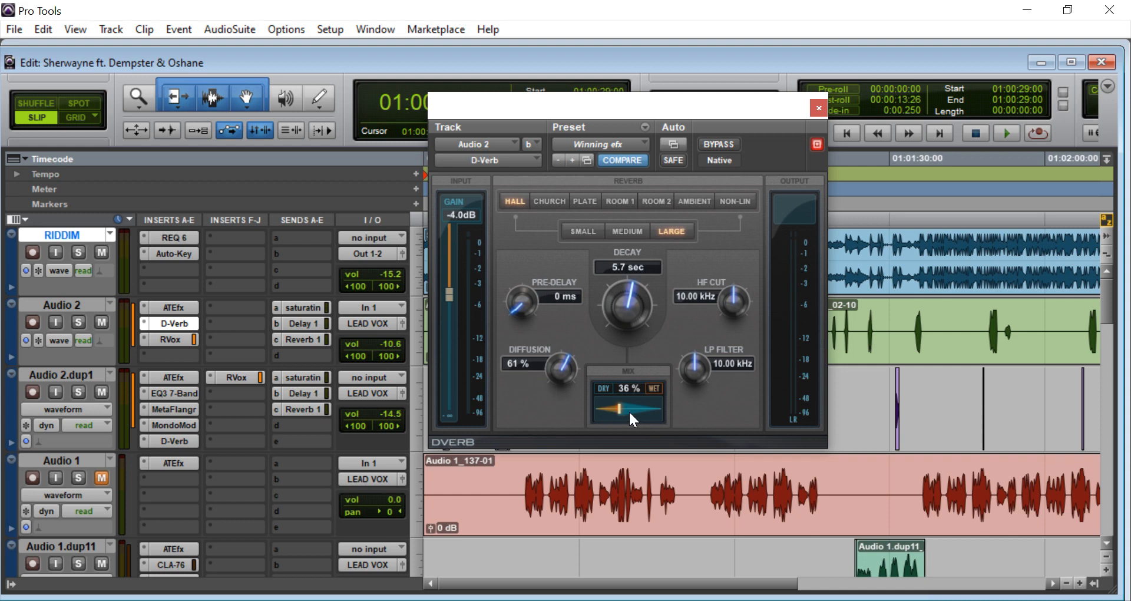
left_click(818, 108)
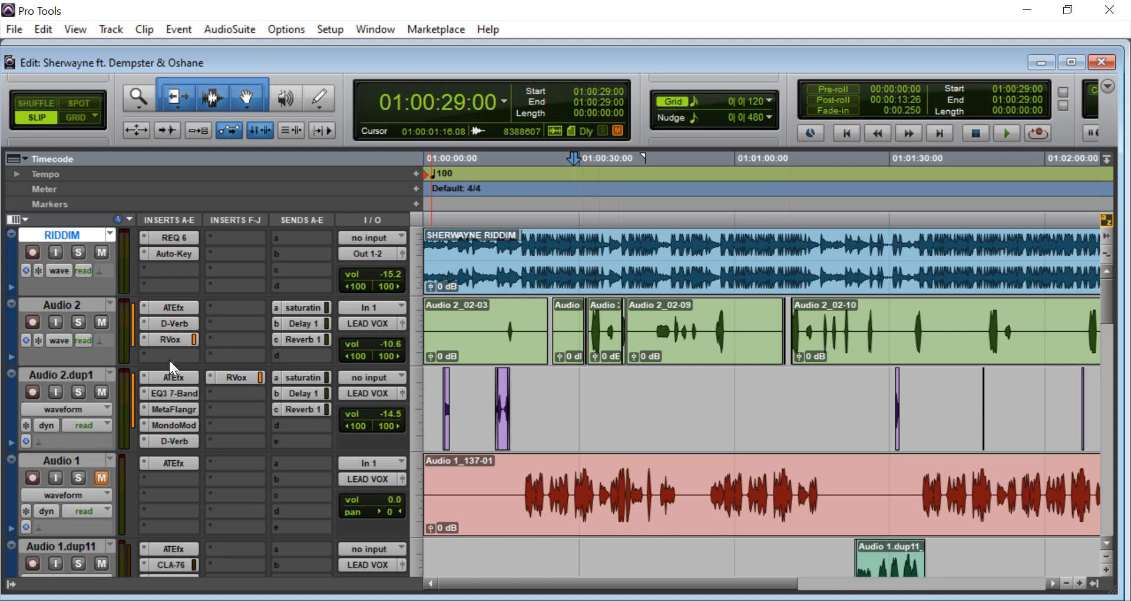
- Examine the Renaissance Vox gate, compression and gain settings on the Audio 2 track and close the plug-in window
left_click(166, 341)
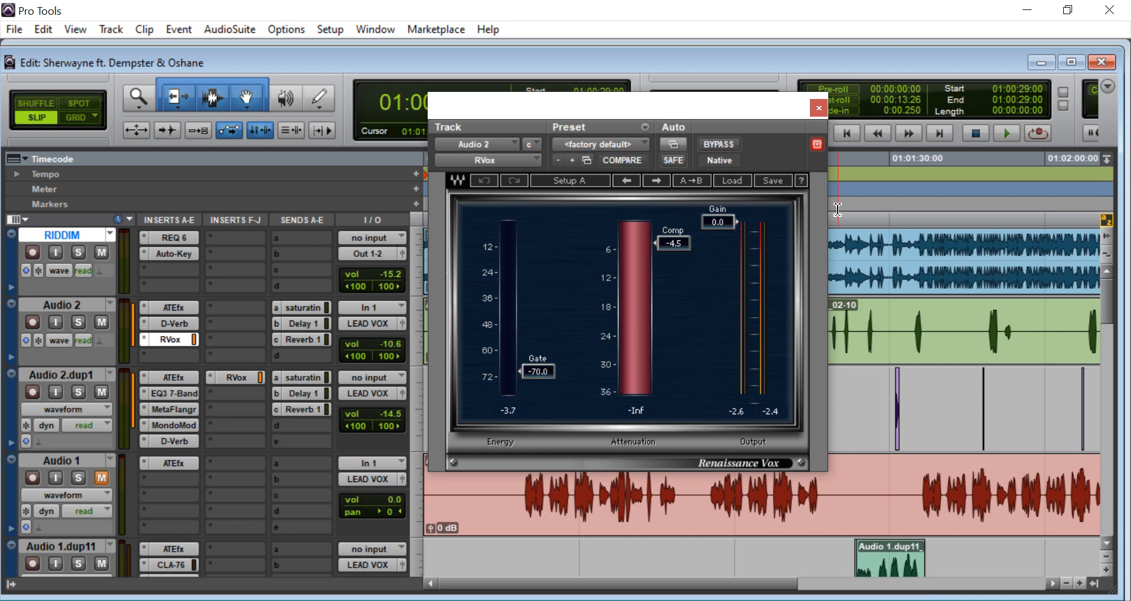
left_click(817, 109)
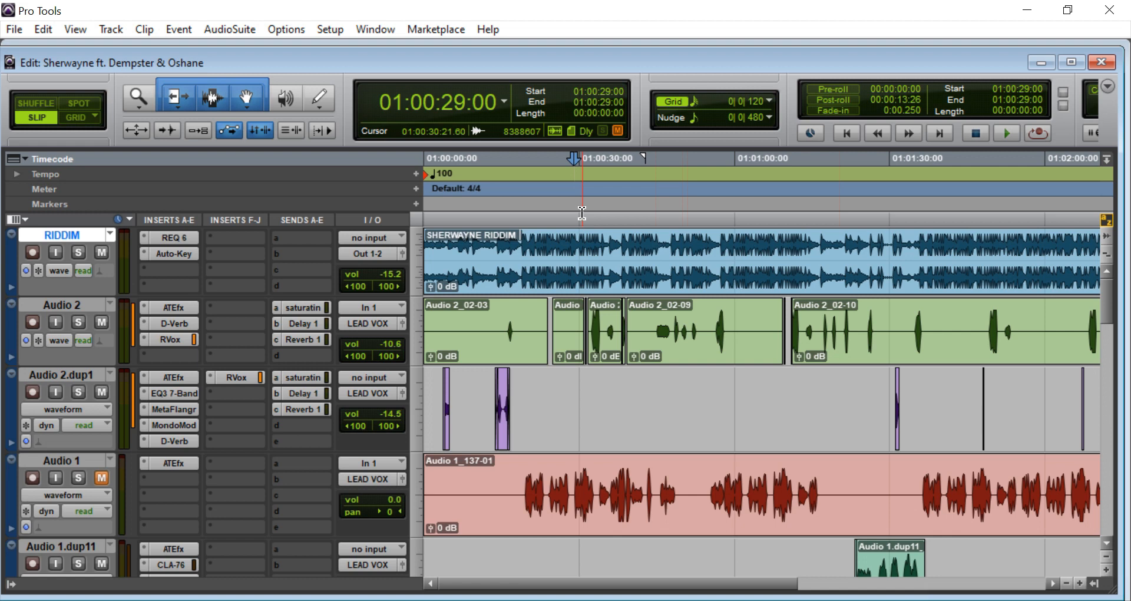
- Play the session from 01:00:29:00 and again from 01:00:44:21 with Audio 1 still muted, stopping playback each time
key("space")
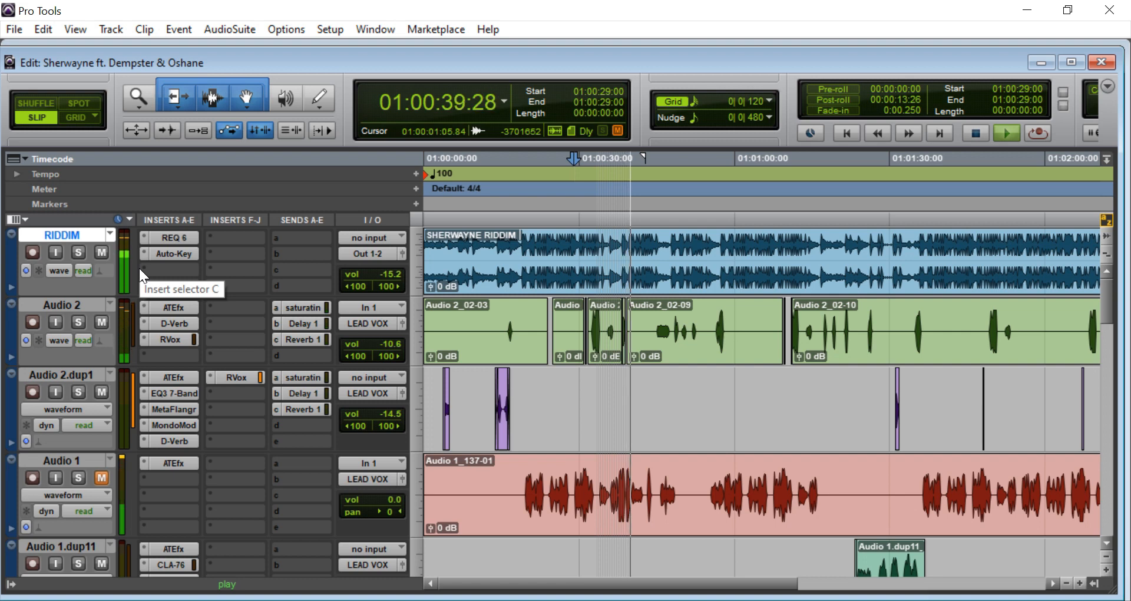
key("space")
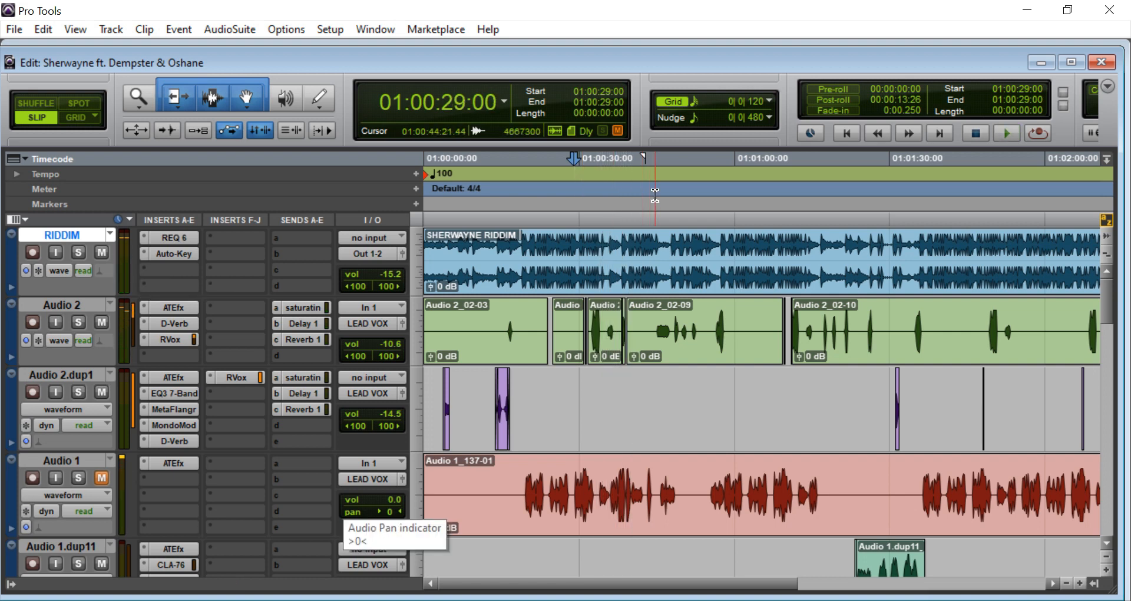
left_click(655, 156)
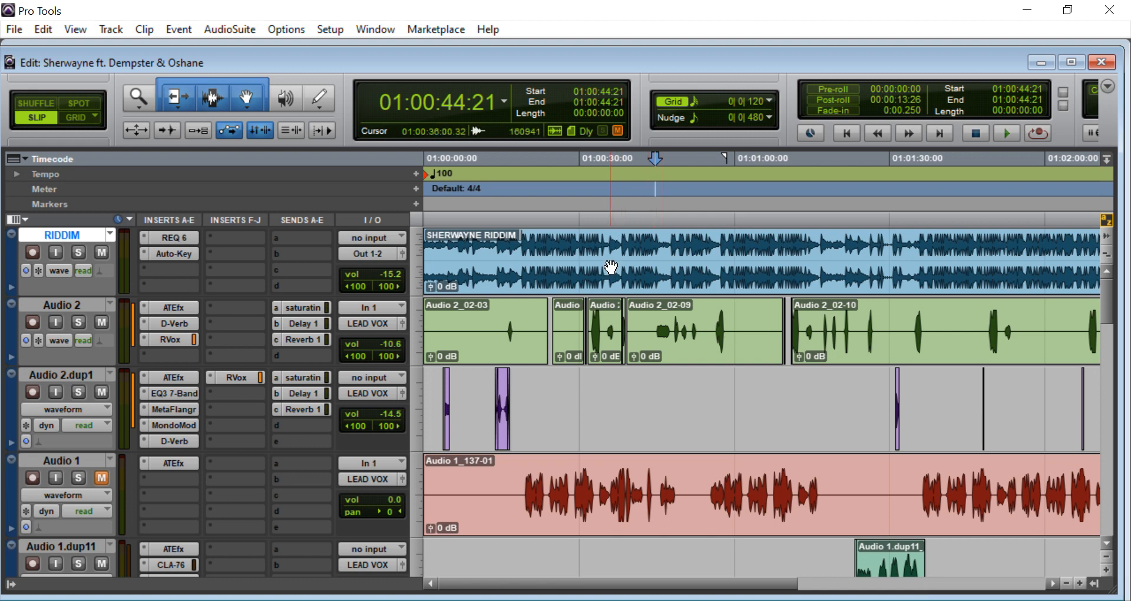
key("space")
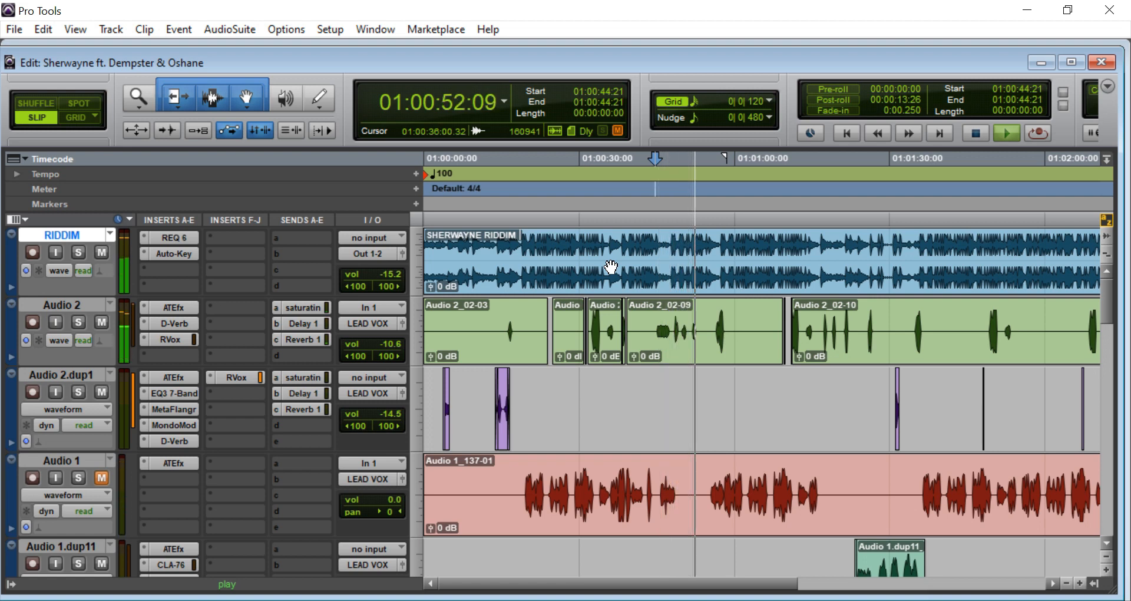
key("space")
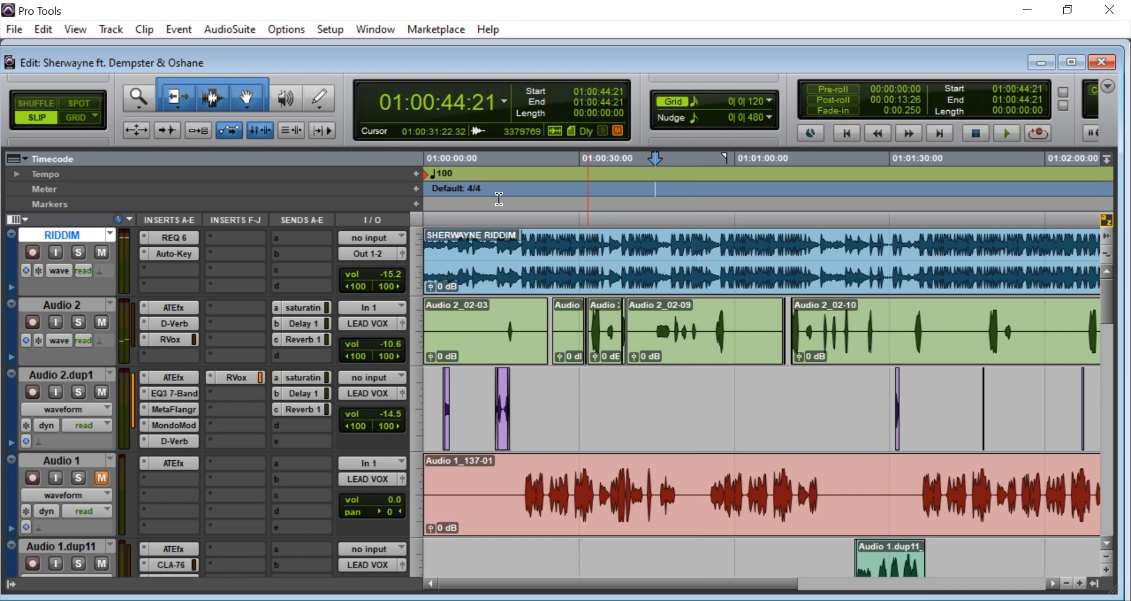
- Unmute the Audio 1 and Audio 1.dup12 tracks
scroll(107, 477, "down", 2)
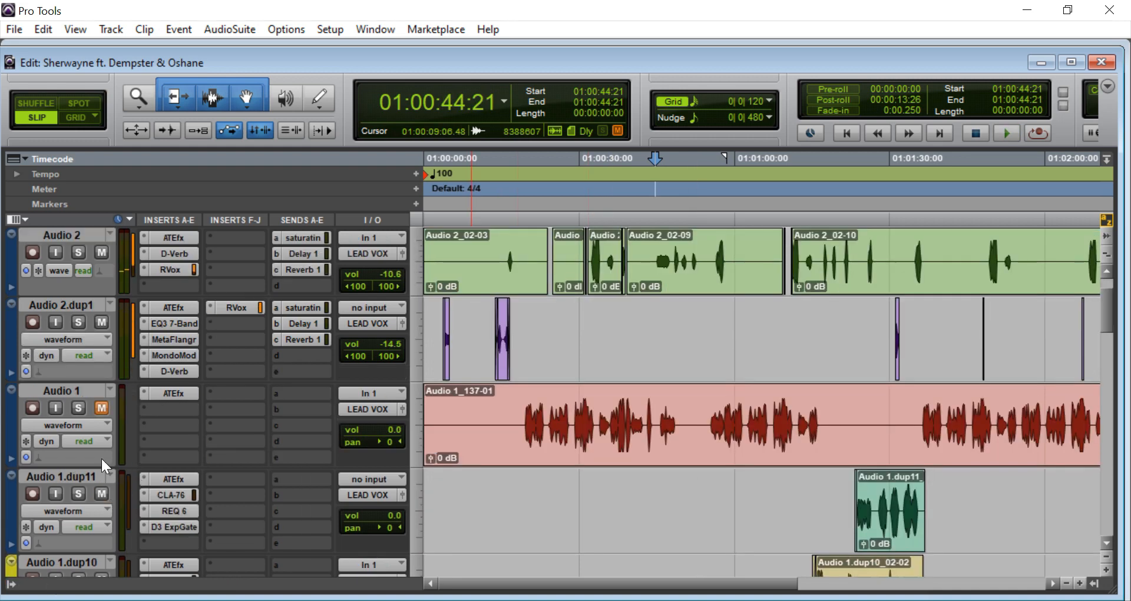
left_click(100, 405)
scroll(160, 447, "down", 4)
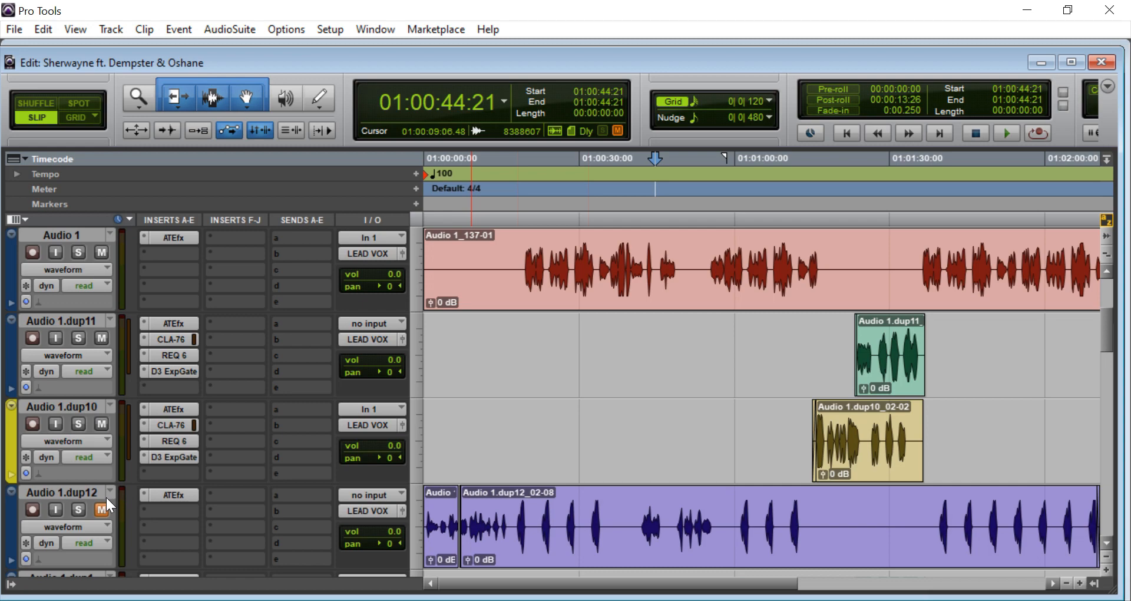
left_click(101, 509)
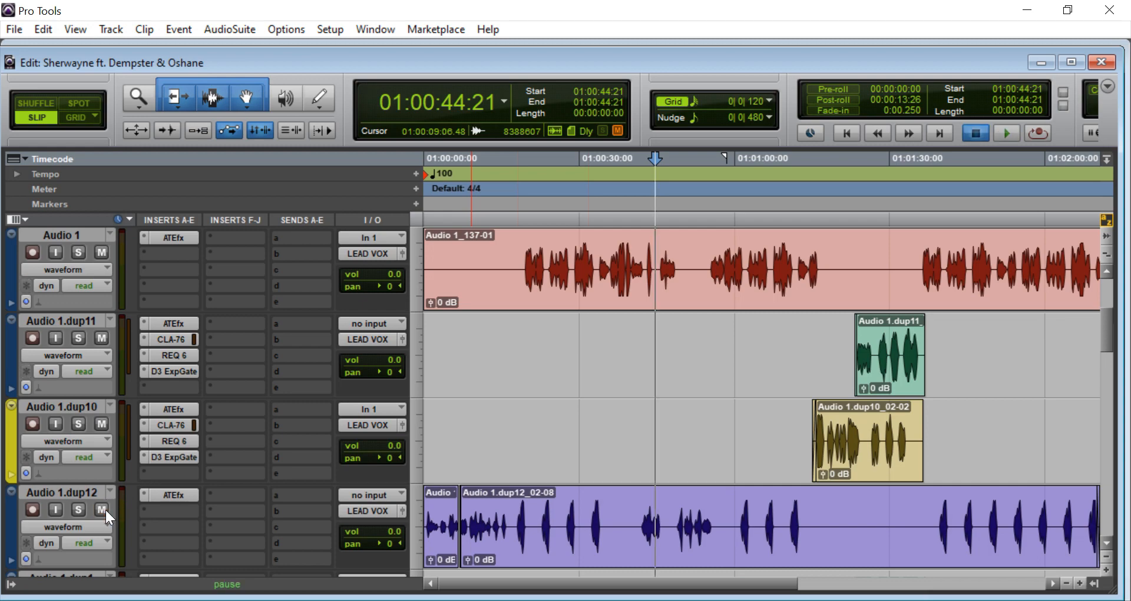
- Play the session from 01:00:44:21 with the unmuted vocal tracks and stop playback
scroll(200, 442, "up", 4)
scroll(224, 446, "down", 6)
scroll(224, 446, "up", 6)
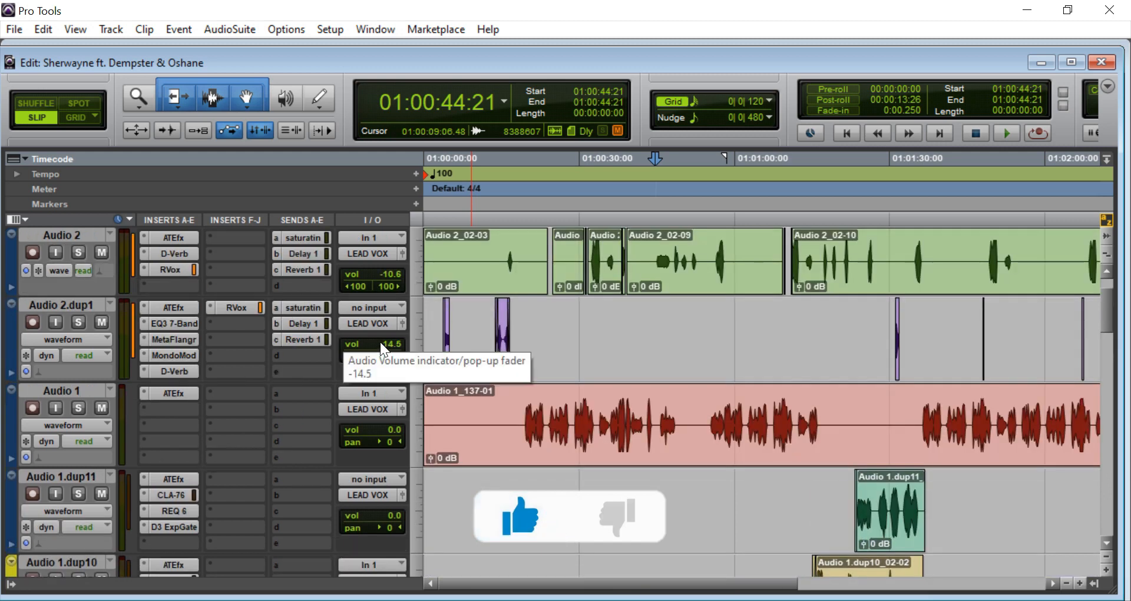
key("space")
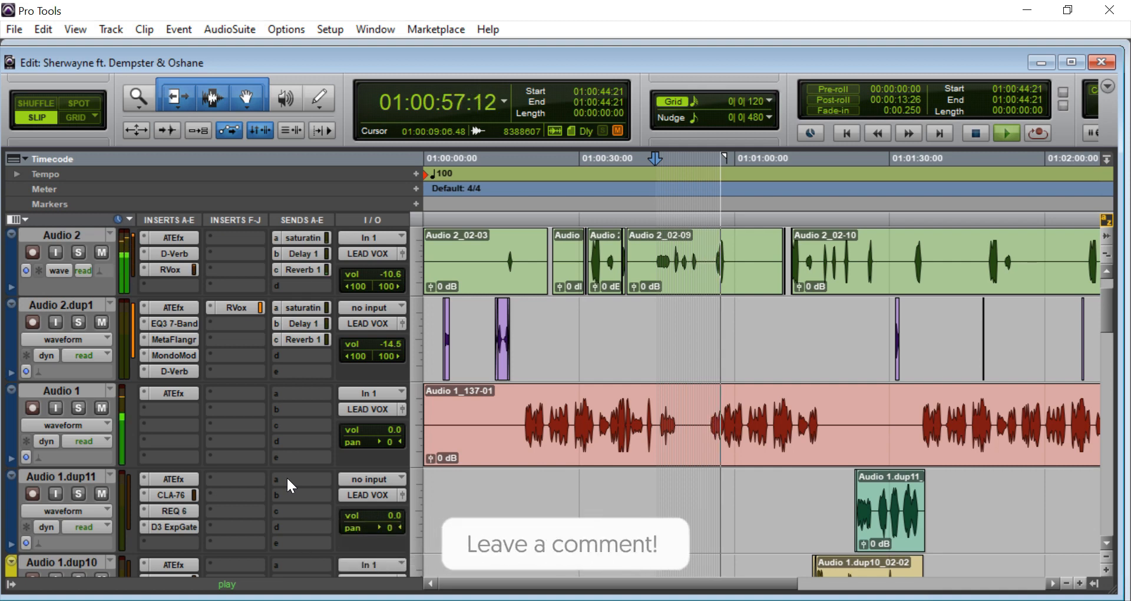
key("space")
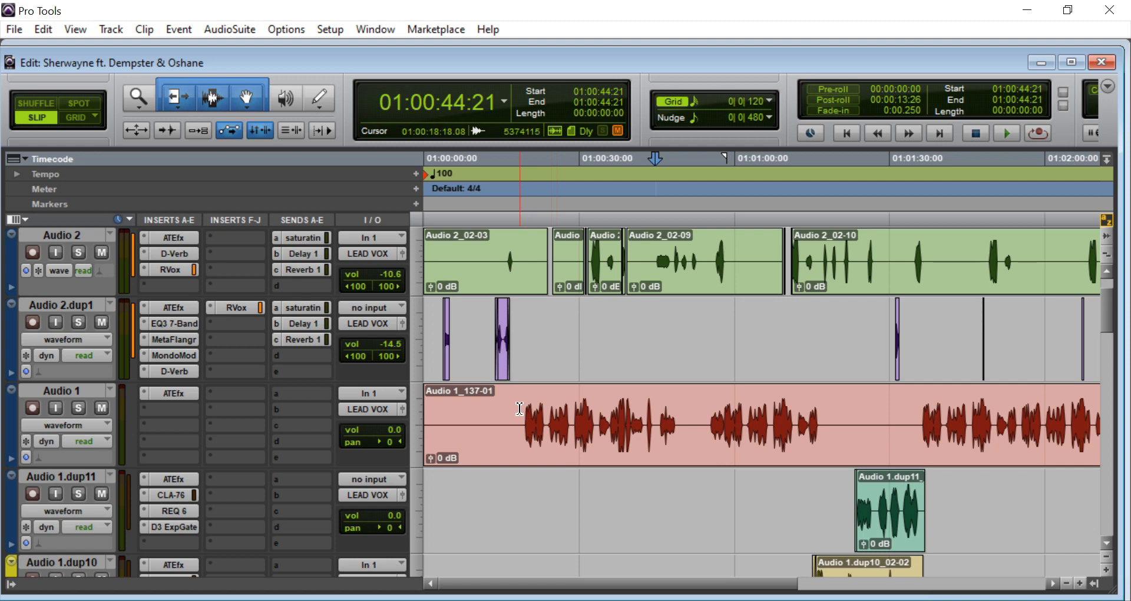
- Place the edit cursor at 01:00:27:24, at 01:00:35:09 and finally at 01:00:30:01, near the short Audio 2 clips
scroll(555, 418, "up", 2)
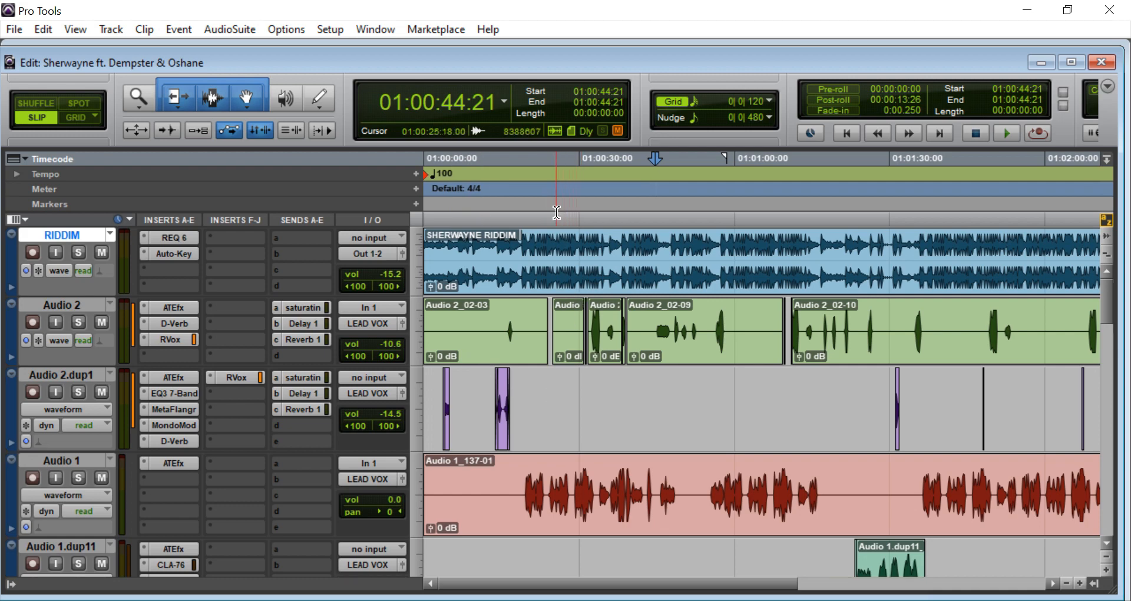
left_click(566, 169)
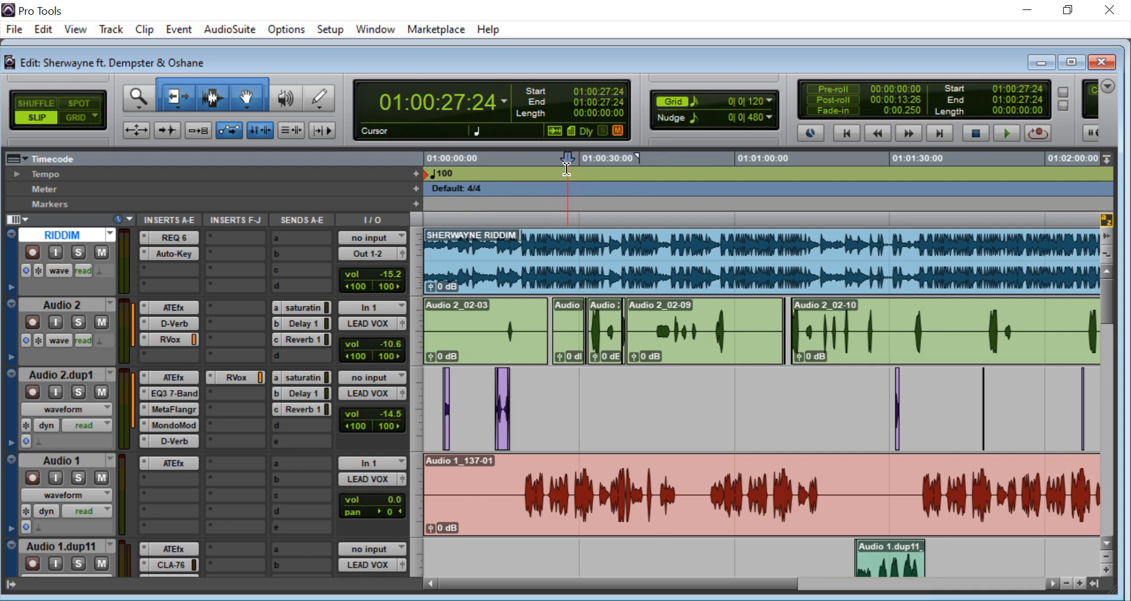
scroll(1107, 501, "down", 3)
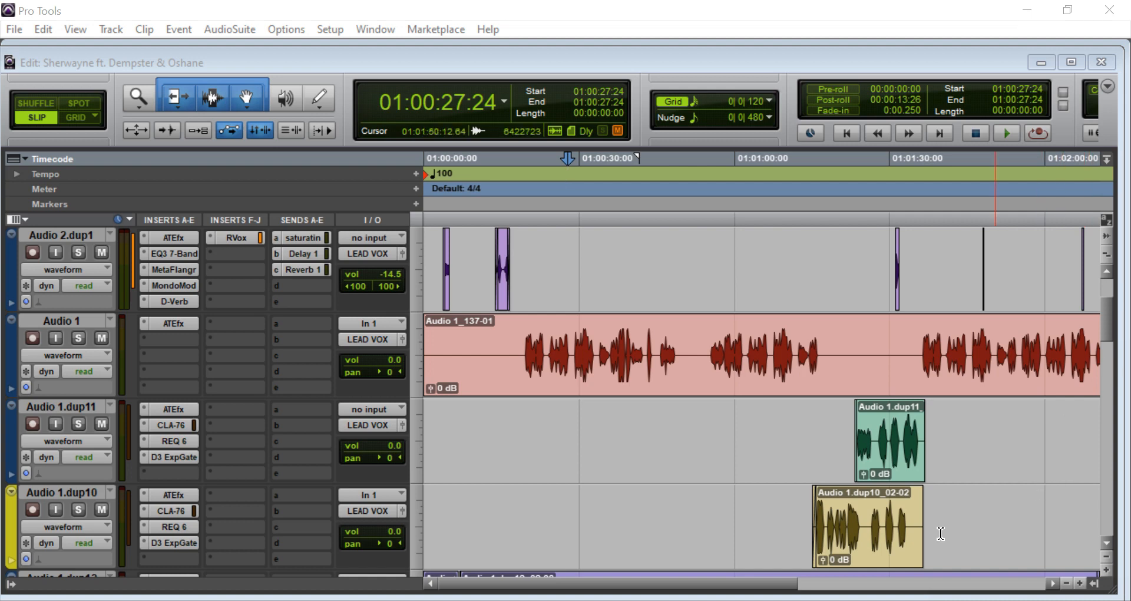
scroll(535, 359, "up", 3)
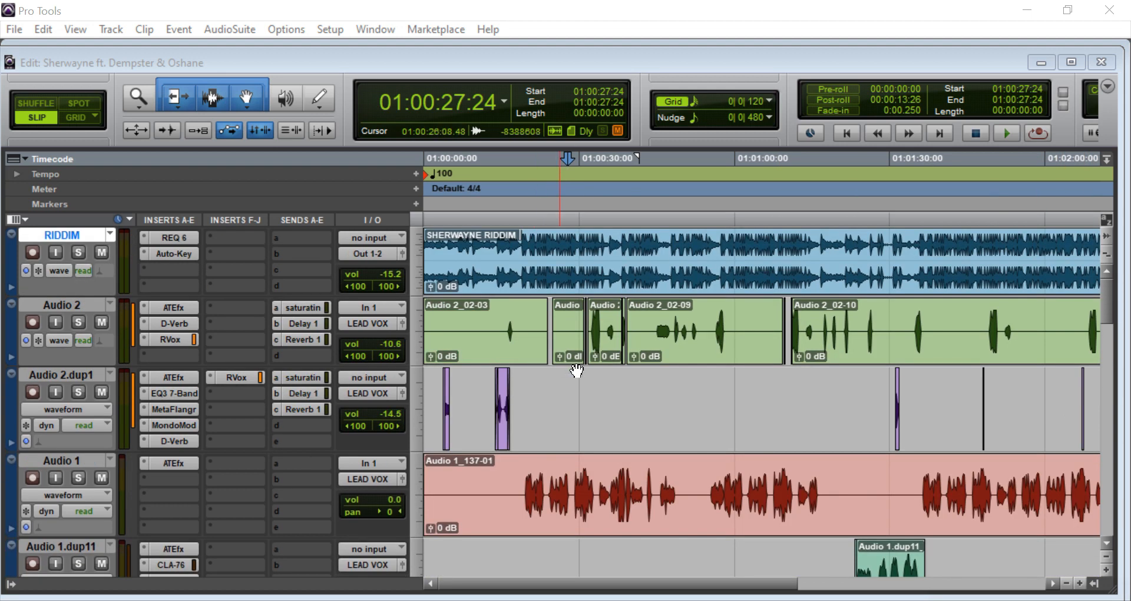
left_click(606, 211)
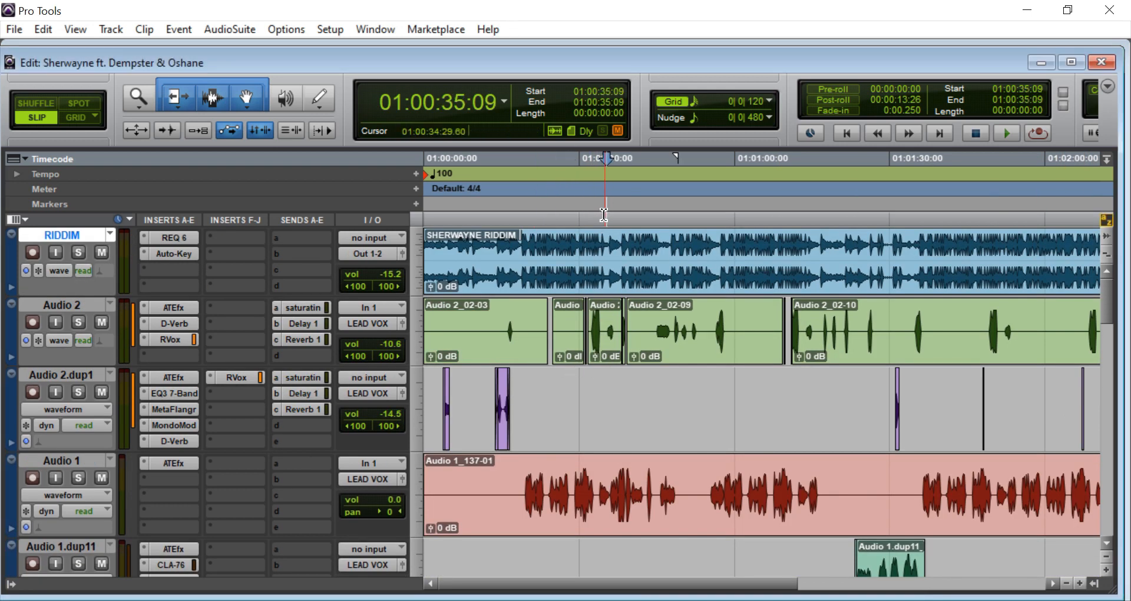
left_click(588, 213)
left_click(579, 212)
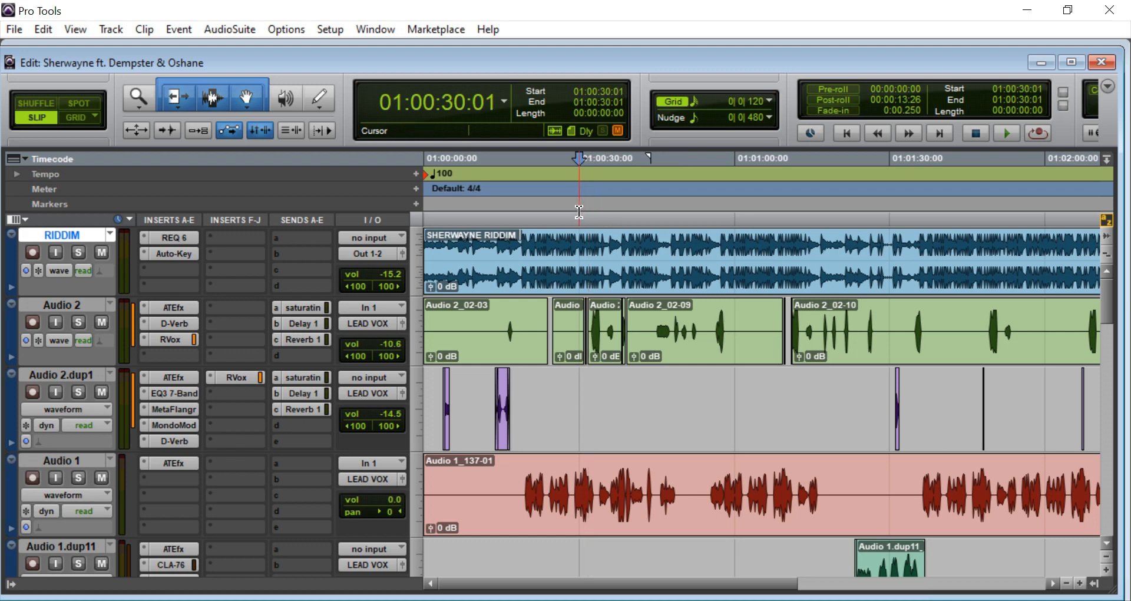
- Select the timeline from 01:00:31:00 to 01:00:31:21 around the short Audio 2 clip, followed by the whole Audio 1 clip
key("ctrl+bracketright")
key("ctrl+bracketright")
key("ctrl+bracketright")
key("ctrl+bracketright")
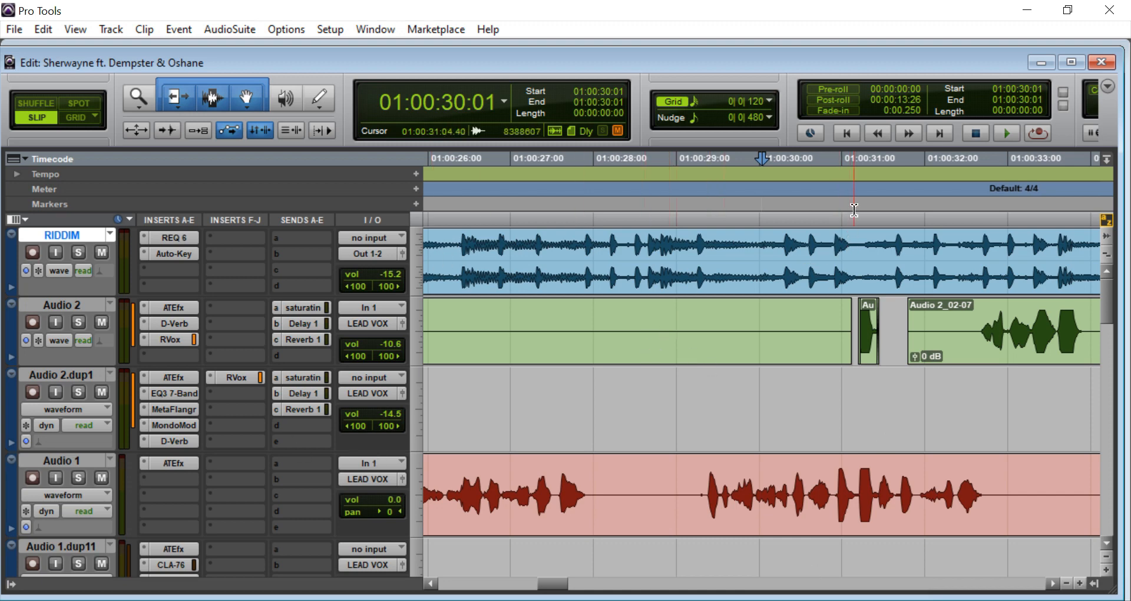
left_click_drag(846, 203, 901, 306)
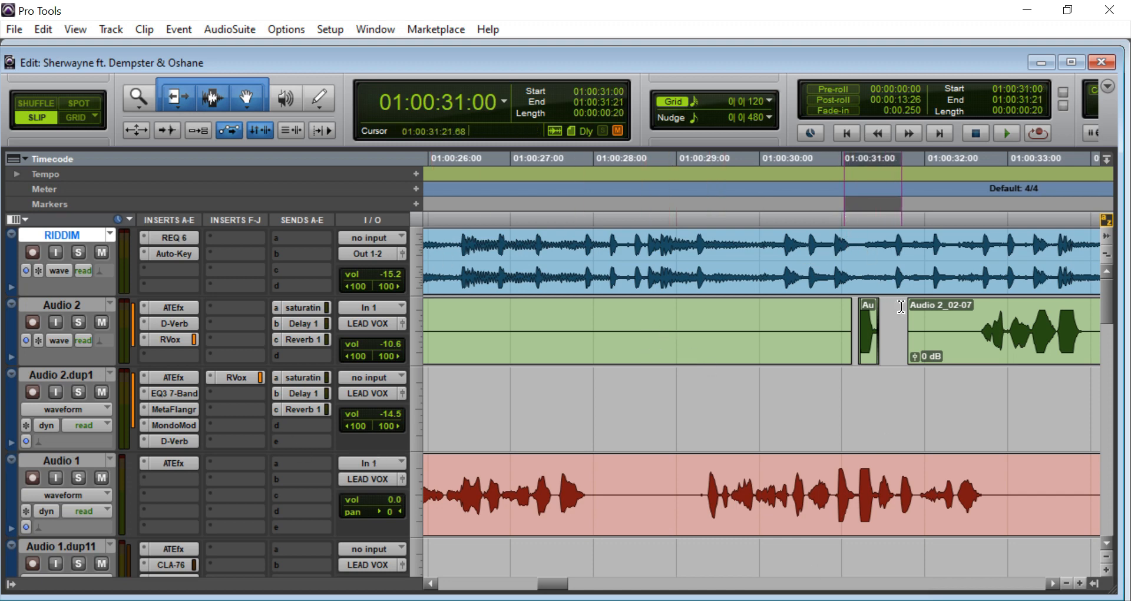
left_click(868, 519)
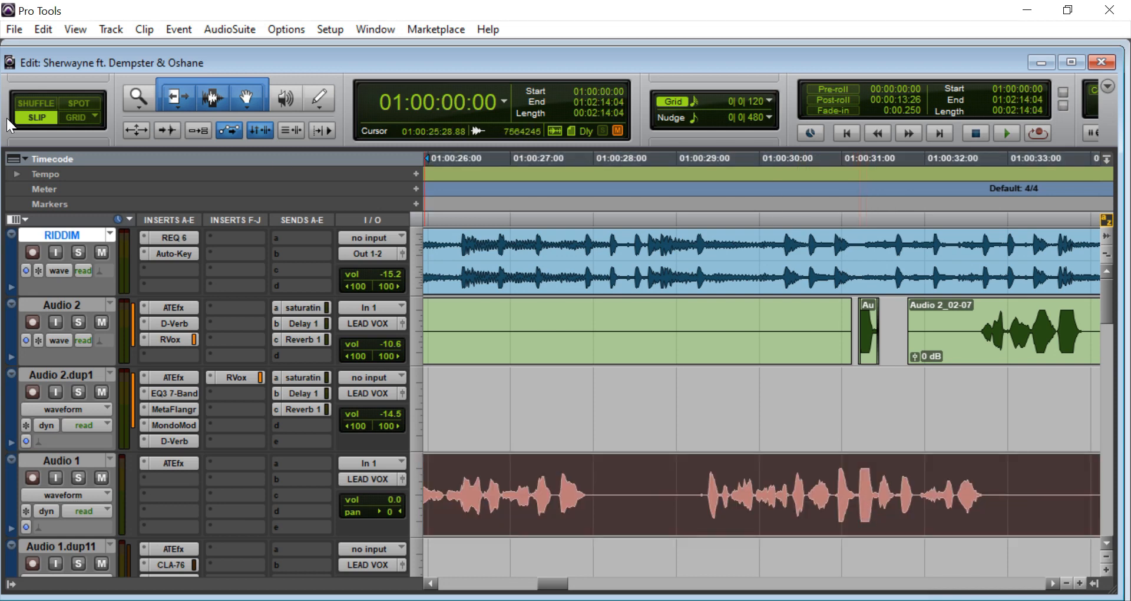
- Switch to Grid edit mode and select the Audio 1 vocal word from 01:00:31:06 to 01:00:31:12
left_click(77, 118)
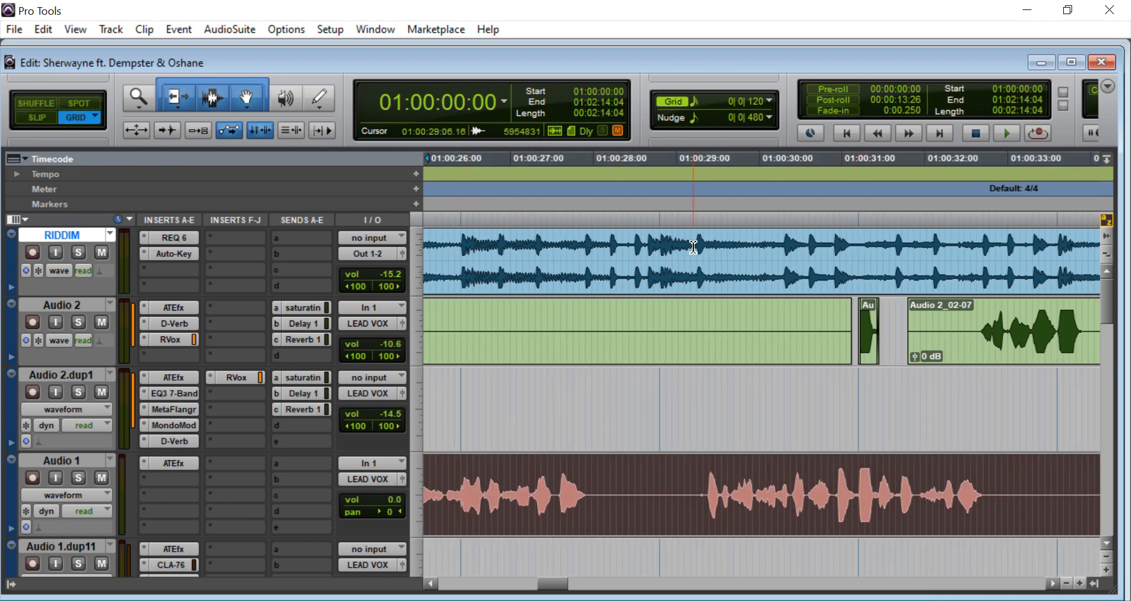
scroll(693, 247, "up", 2)
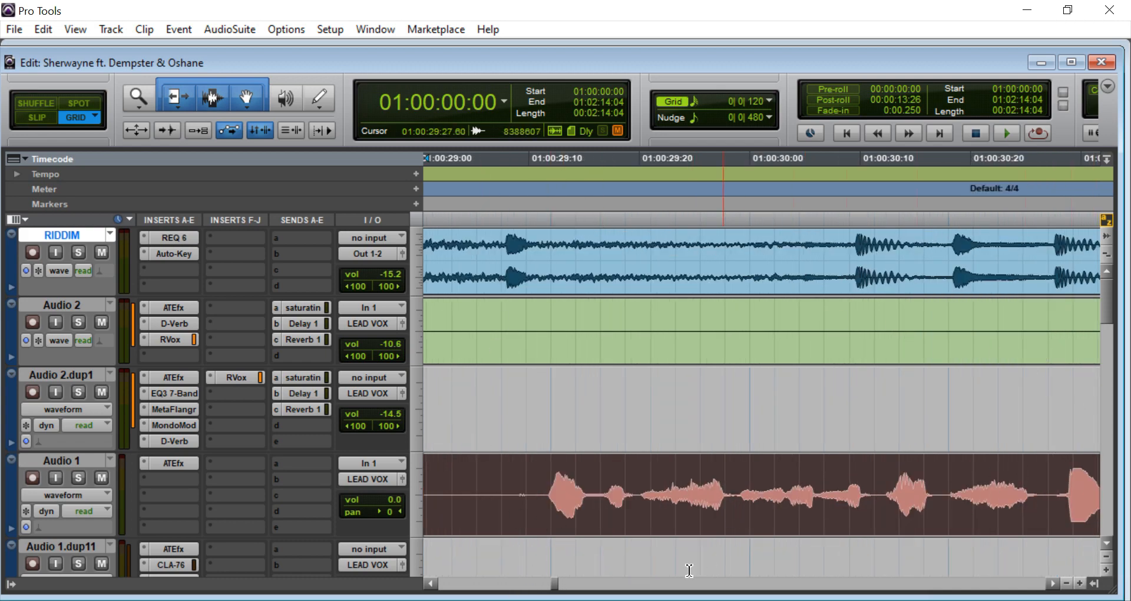
left_click_drag(555, 588, 561, 592)
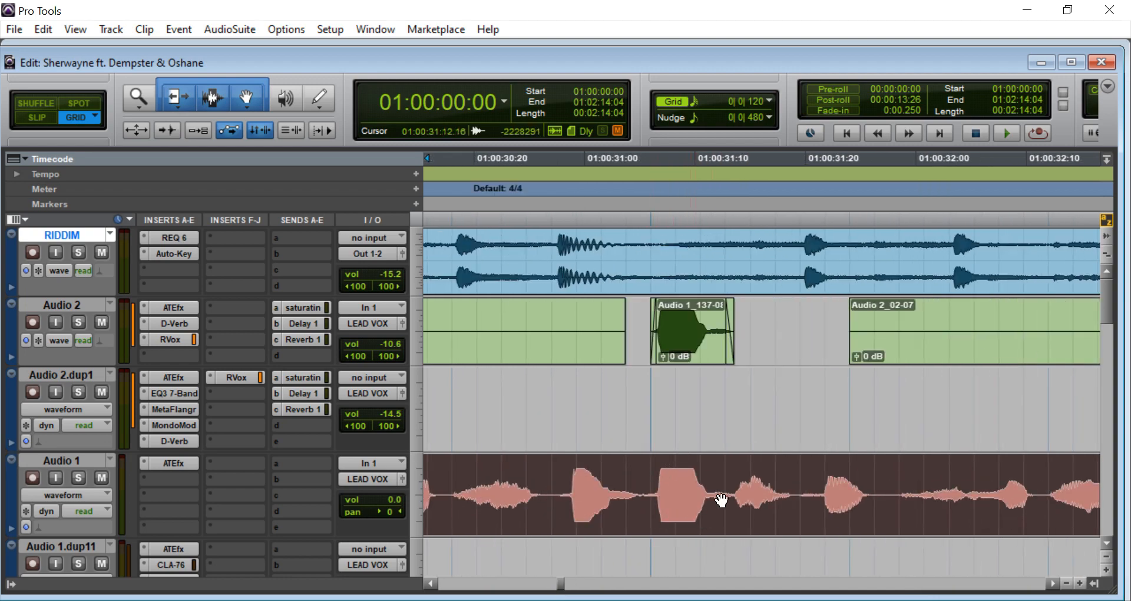
left_click_drag(724, 470, 650, 486)
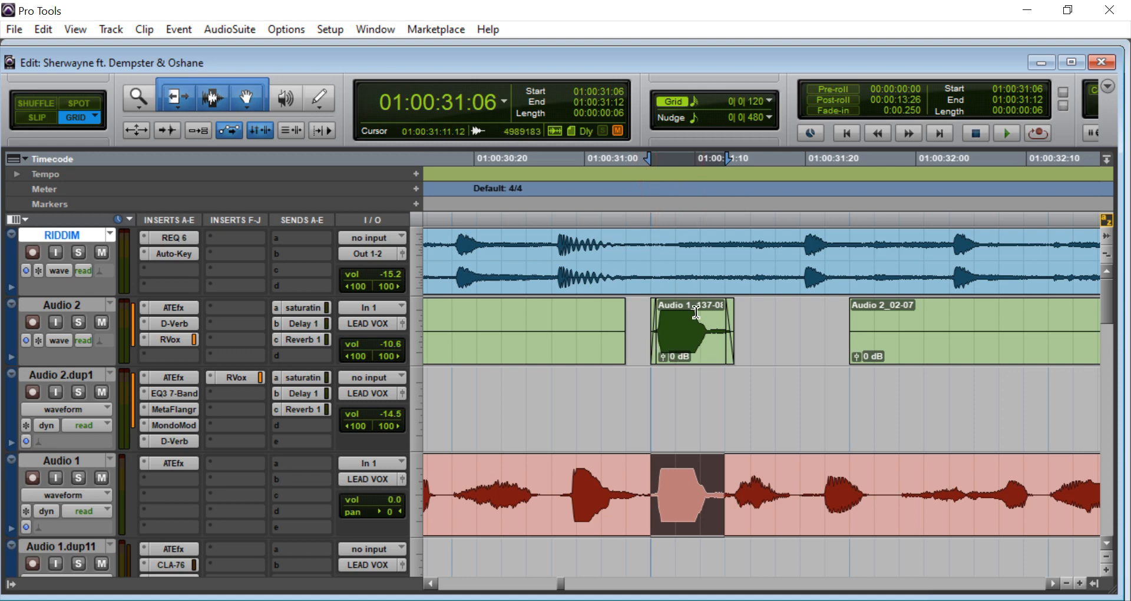
- Clear the selection, play the session from 01:00:30:18 across the short Audio 2 clip, and stop playback
left_click(626, 422)
left_click(453, 201)
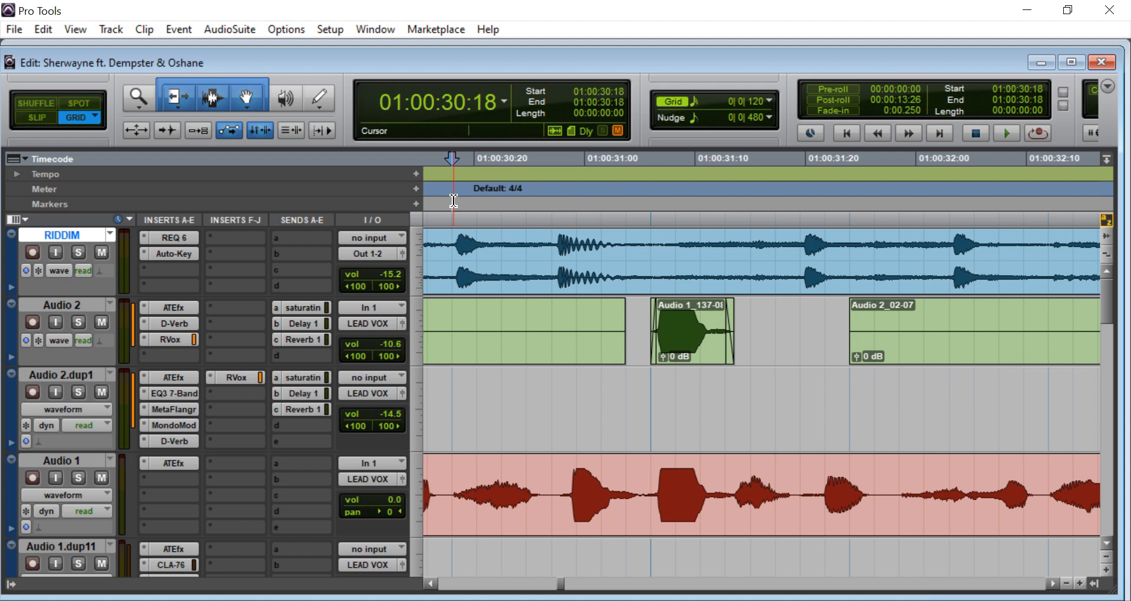
key("space")
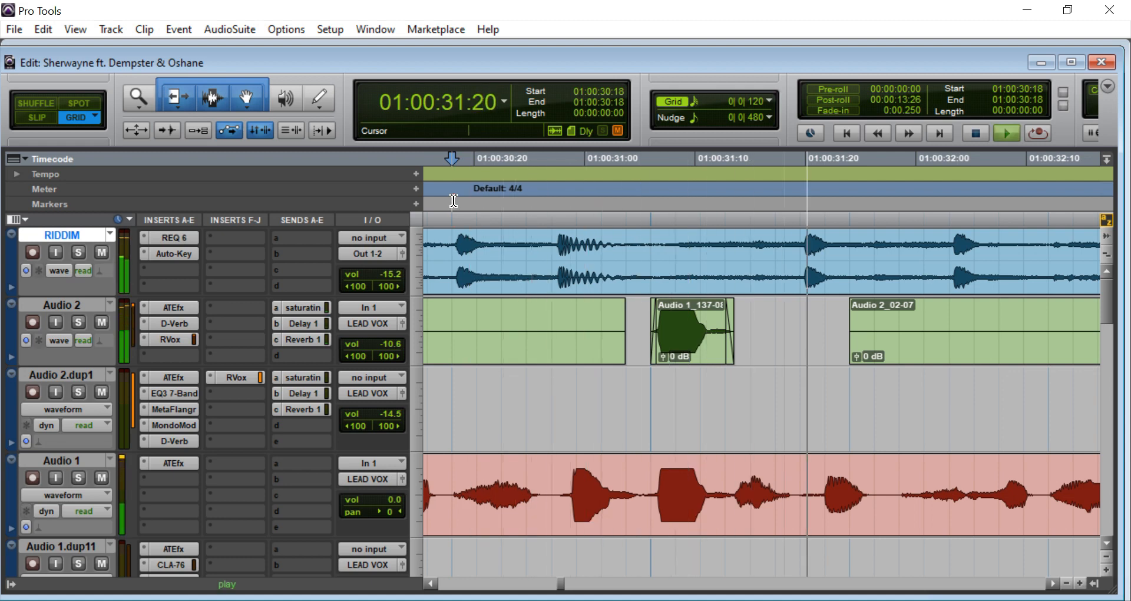
key("space")
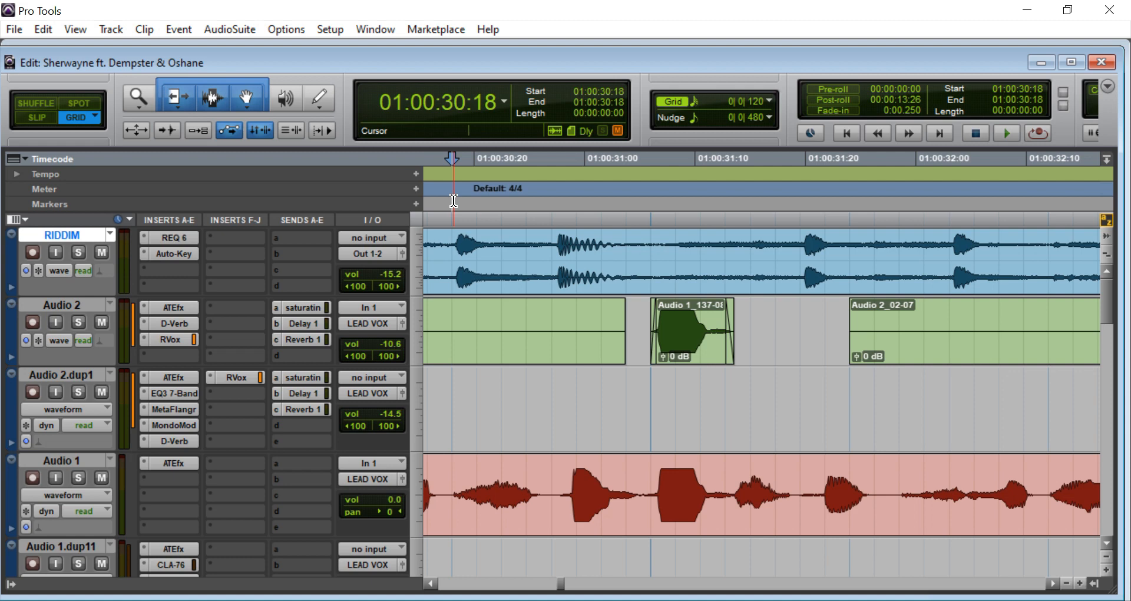
- Place the edit cursor at 01:00:31:06 and closely examine how the short Audio 2 clip's start lines up with the grid
key("ctrl+bracketleft")
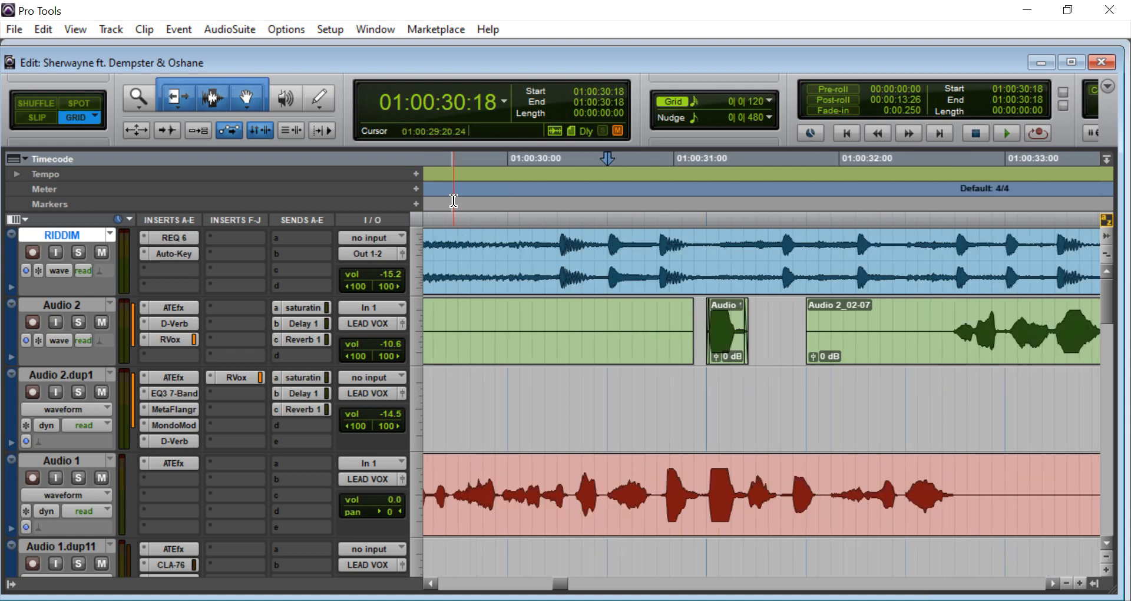
left_click(541, 200)
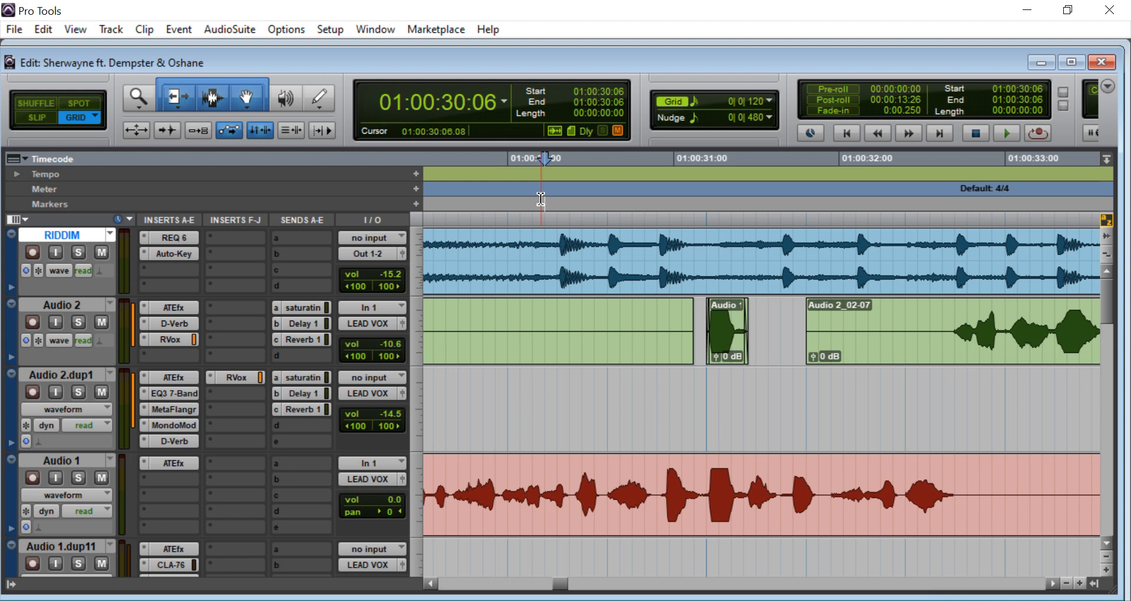
left_click(707, 211)
scroll(707, 211, "up", 5)
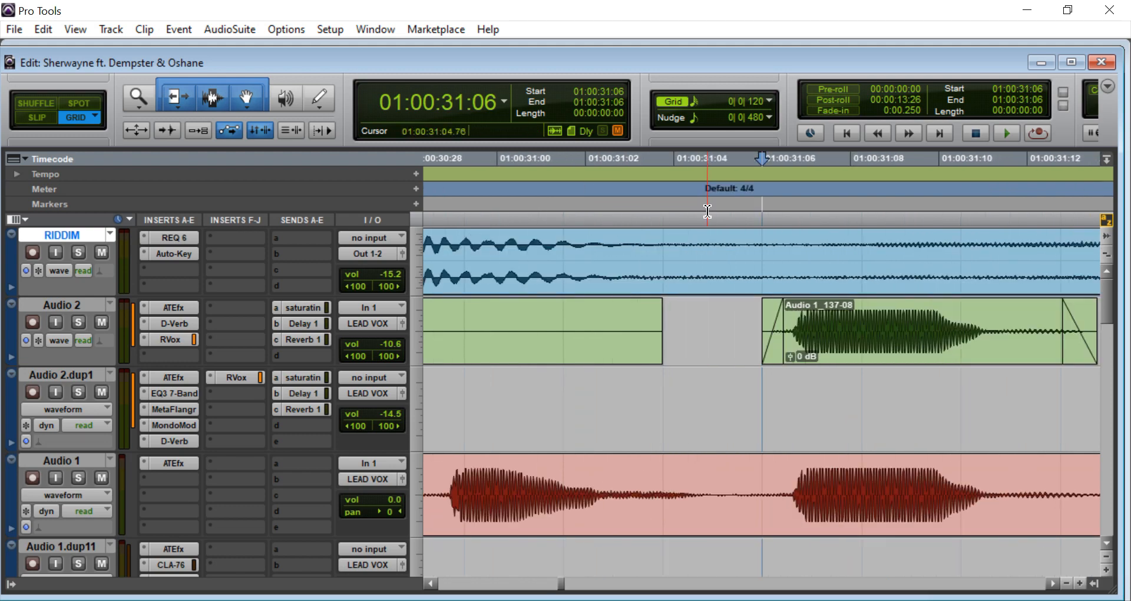
scroll(707, 210, "up", 1)
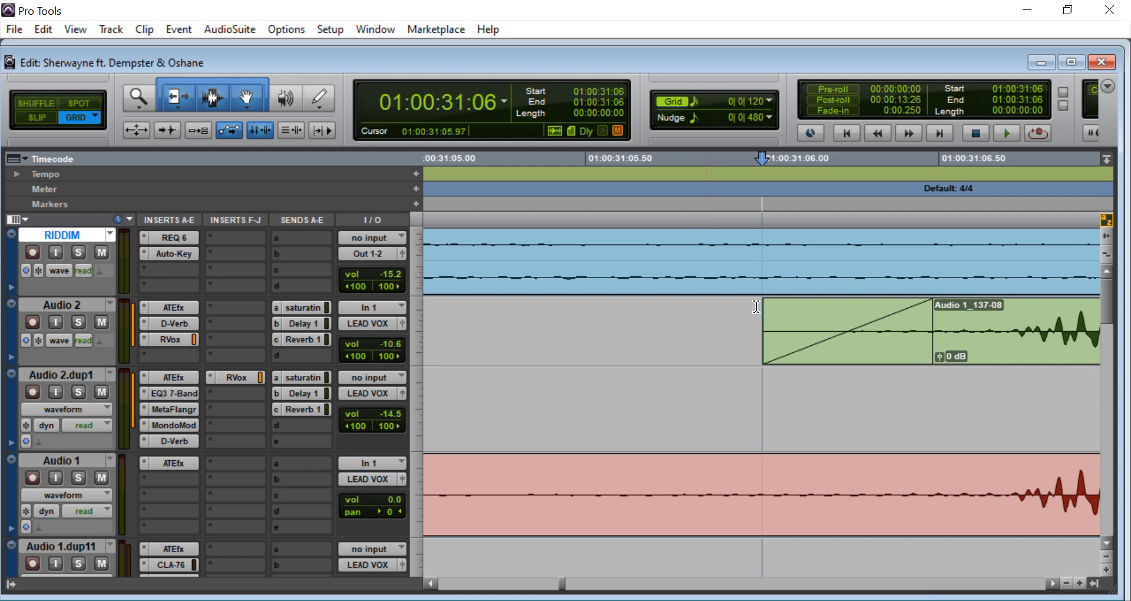
scroll(769, 374, "up", 5)
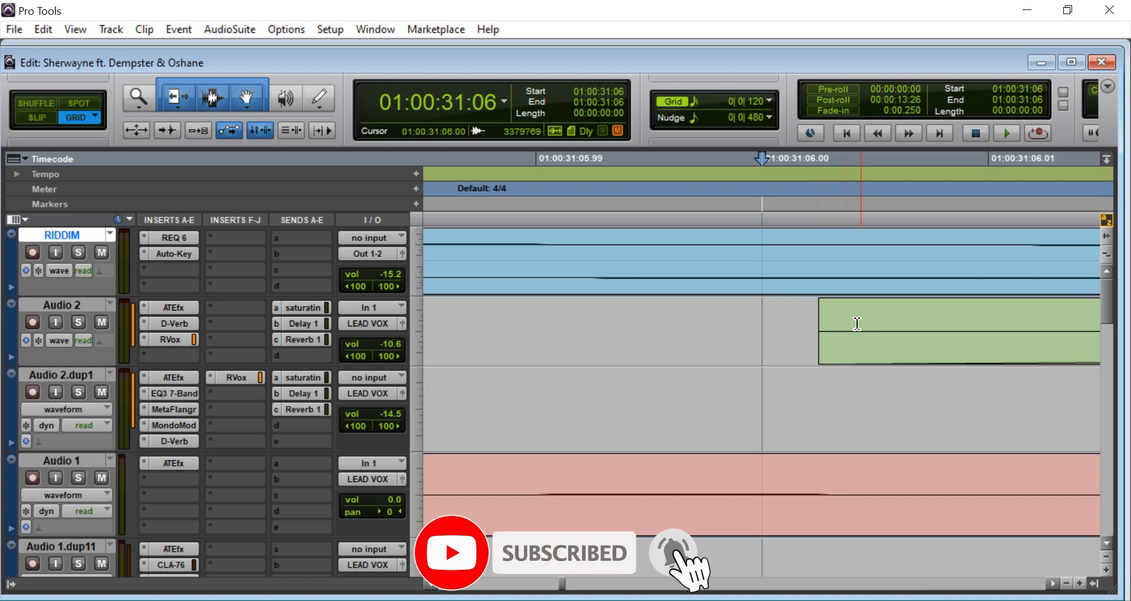
key("ctrl+[")
key("ctrl+[")
key("ctrl+[")
key("ctrl+[")
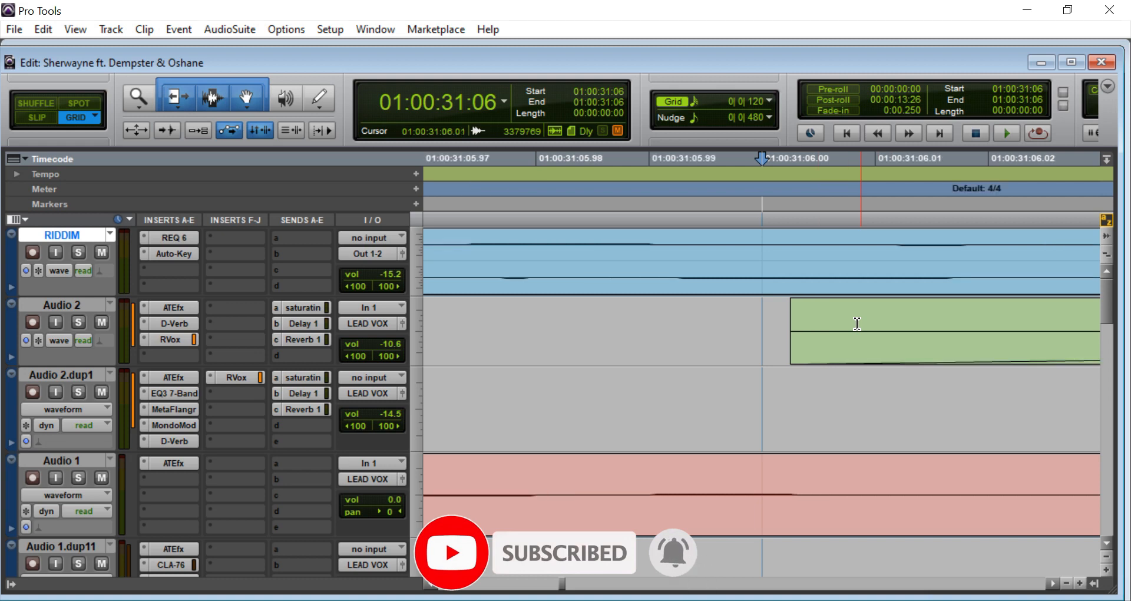
- Place the edit cursor at 01:00:30:15, play the session across the short Audio 2 clip, and stop playback
key("ctrl+[")
key("ctrl+[")
key("ctrl+[")
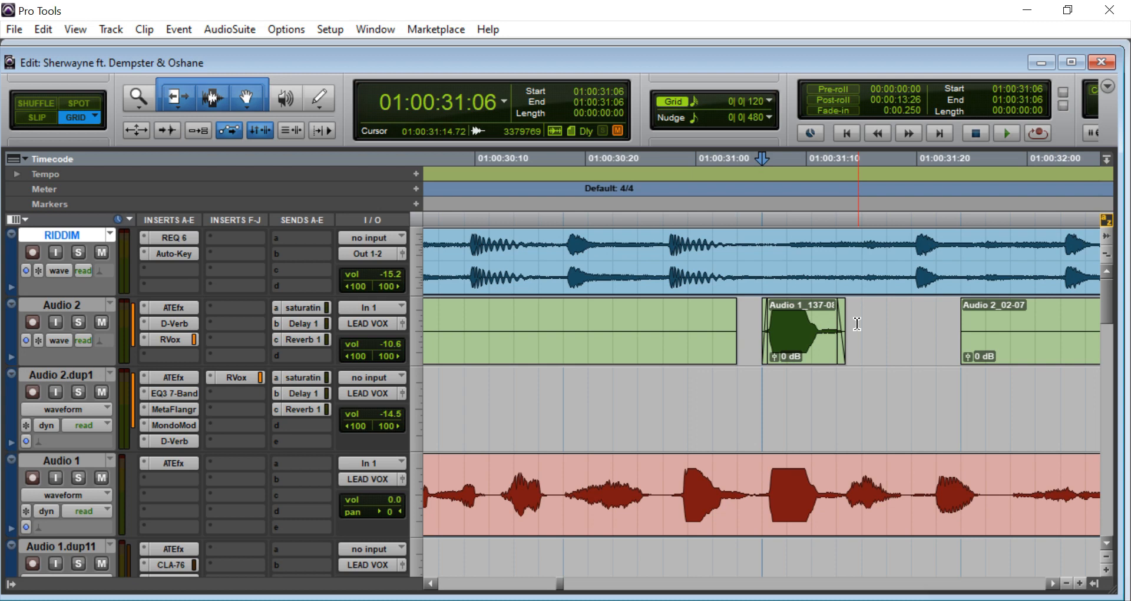
key("ctrl+[")
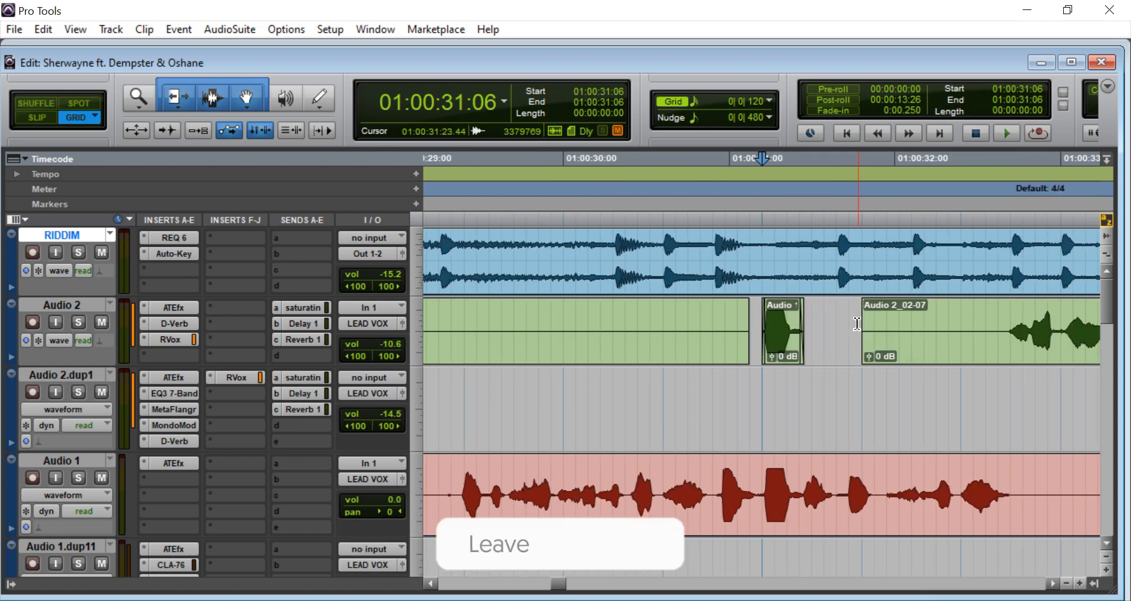
left_click(652, 184)
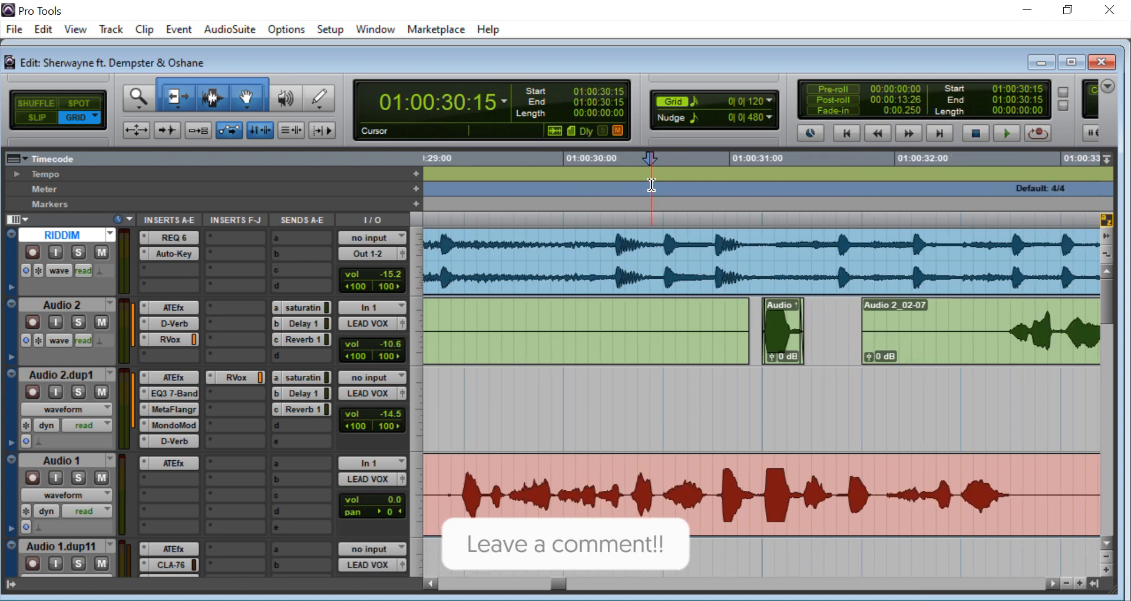
key("space")
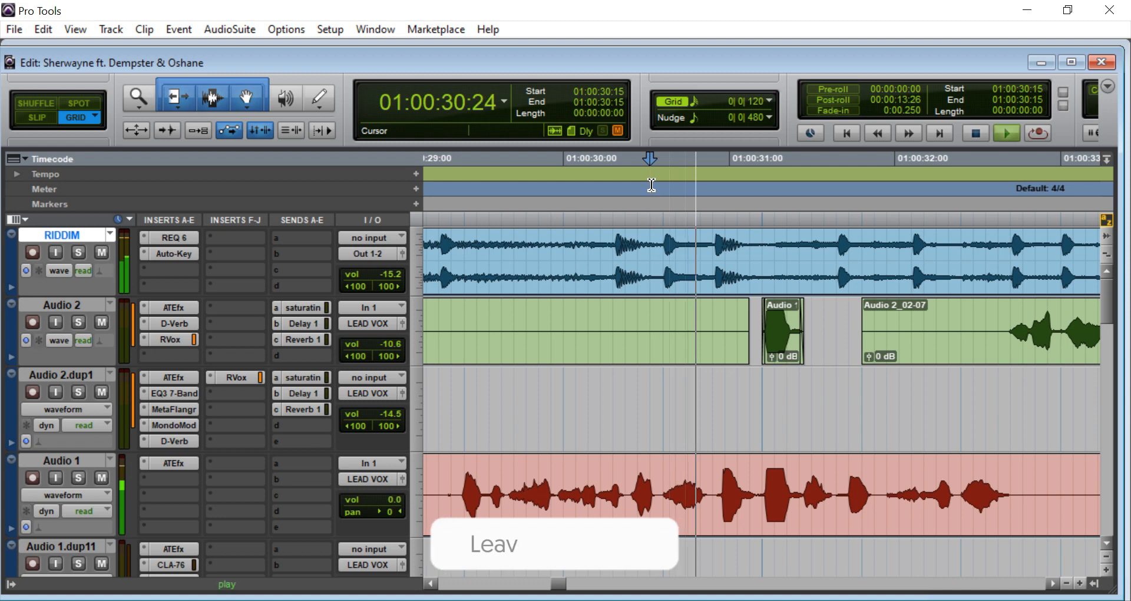
key("space")
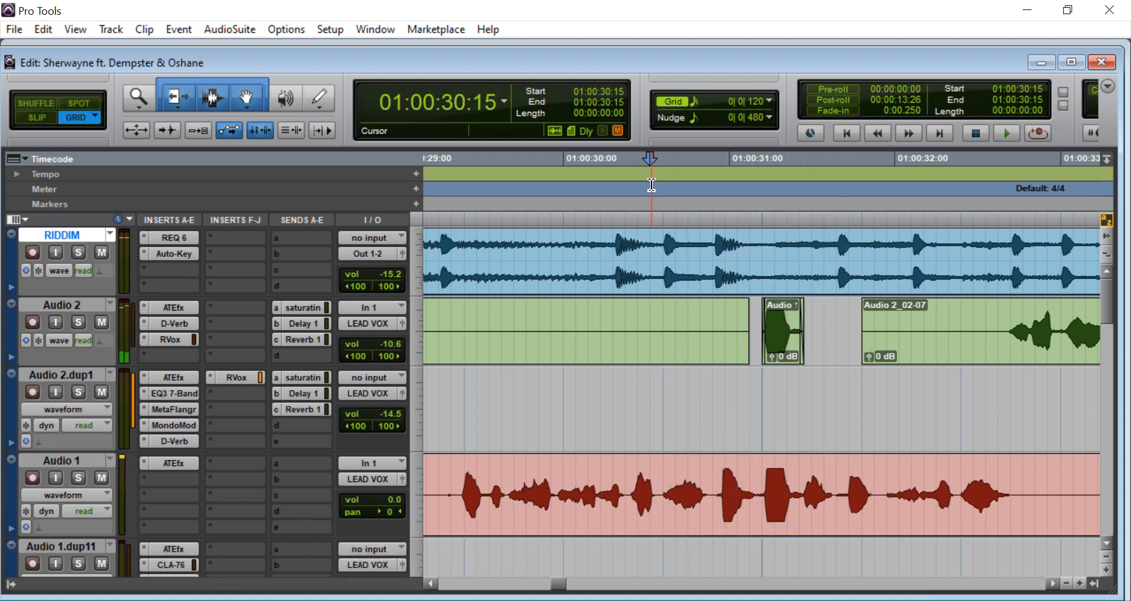
- Mute Audio 1, audition the passage from 01:00:30:15, and stop playback
left_click(96, 477)
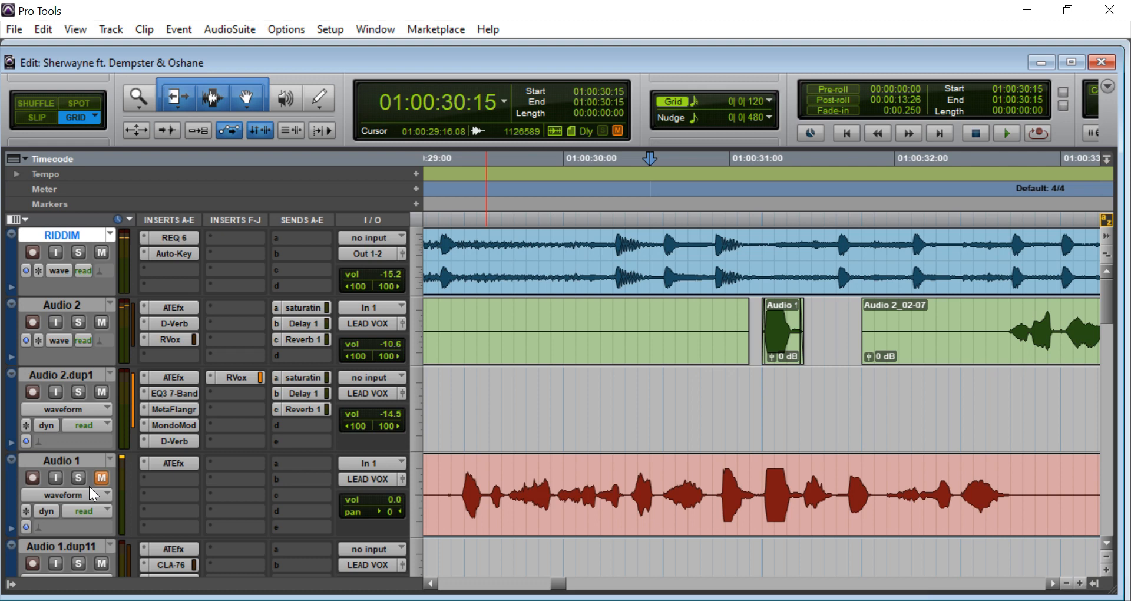
key("space")
key("space")
- Unmute Audio 1, mute RIDDIM, and audition the vocals together from 01:00:30:15
left_click(105, 476)
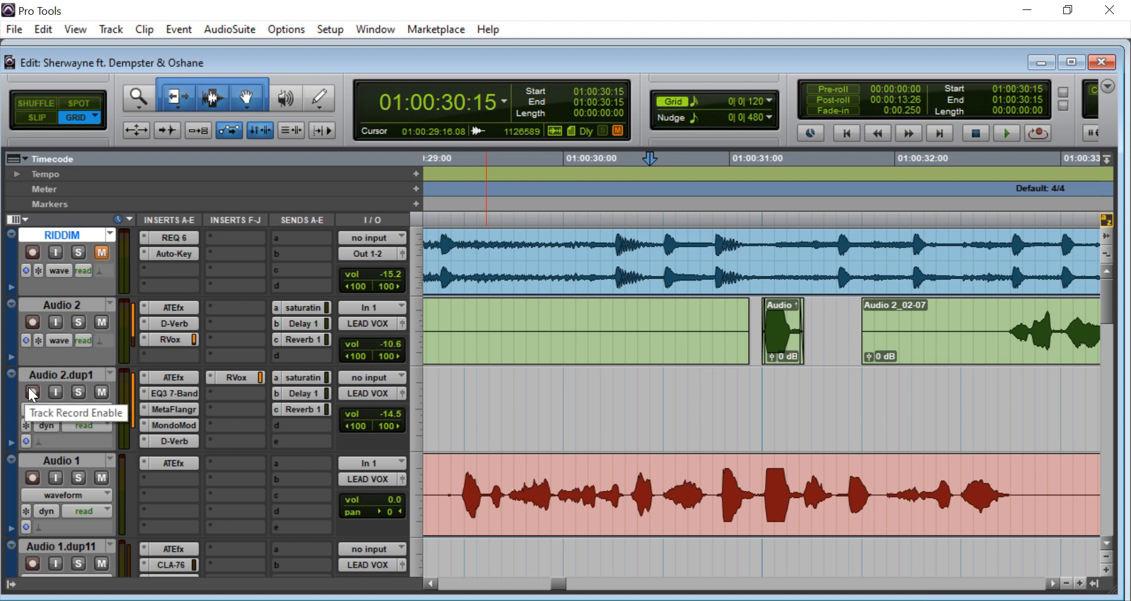
key("space")
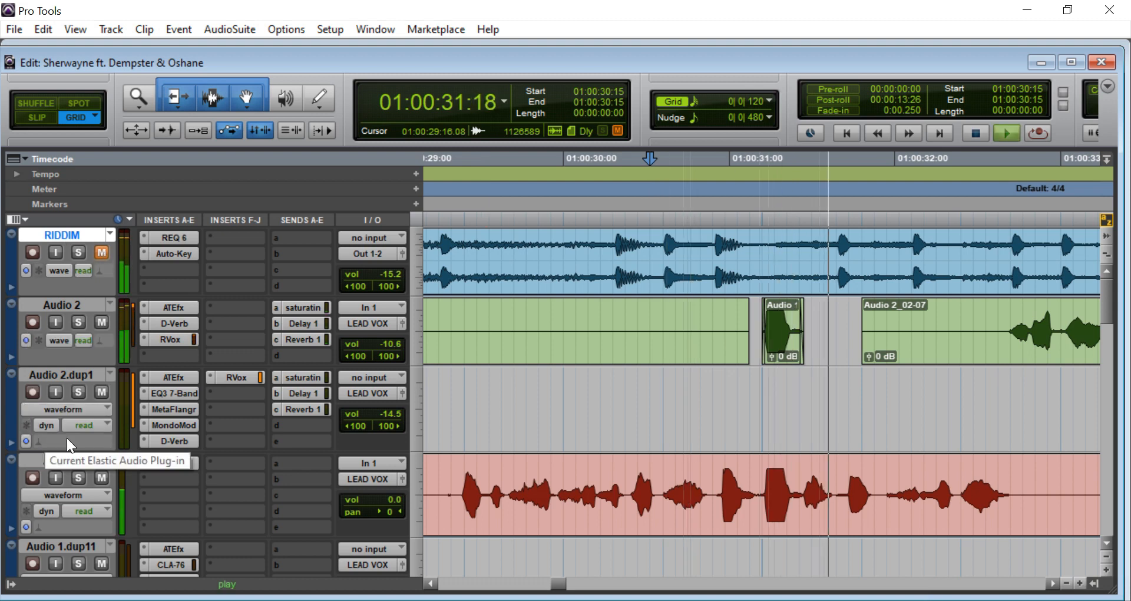
key("space")
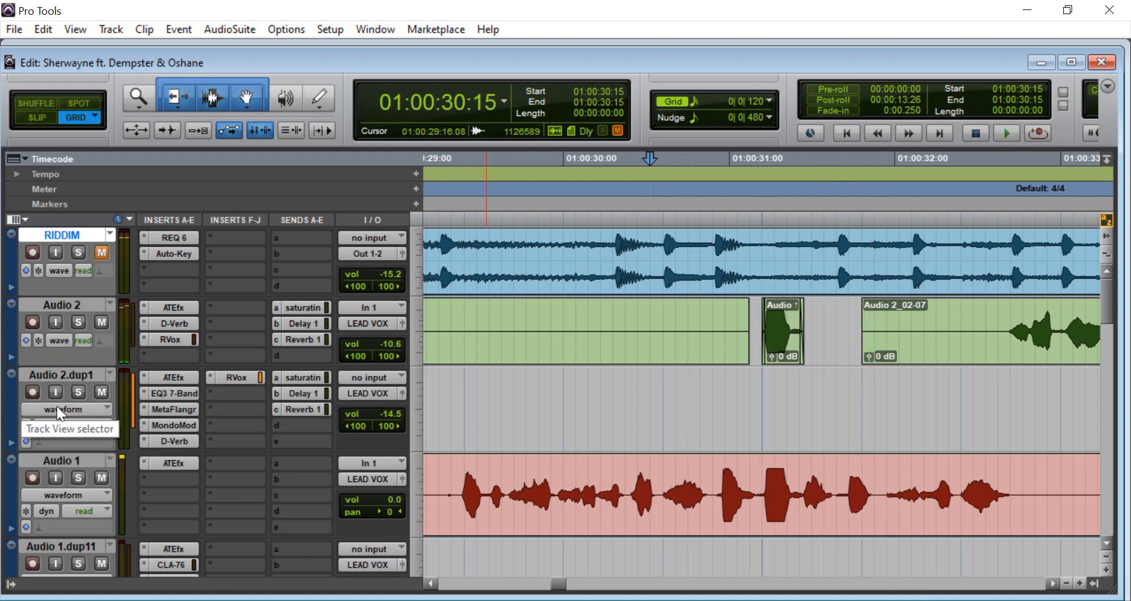
- Place the edit cursor at 01:00:45:04 and briefly play the overlapping Audio 2 and Audio 1 vocals
key("ctrl+[")
key("ctrl+[")
key("ctrl+[")
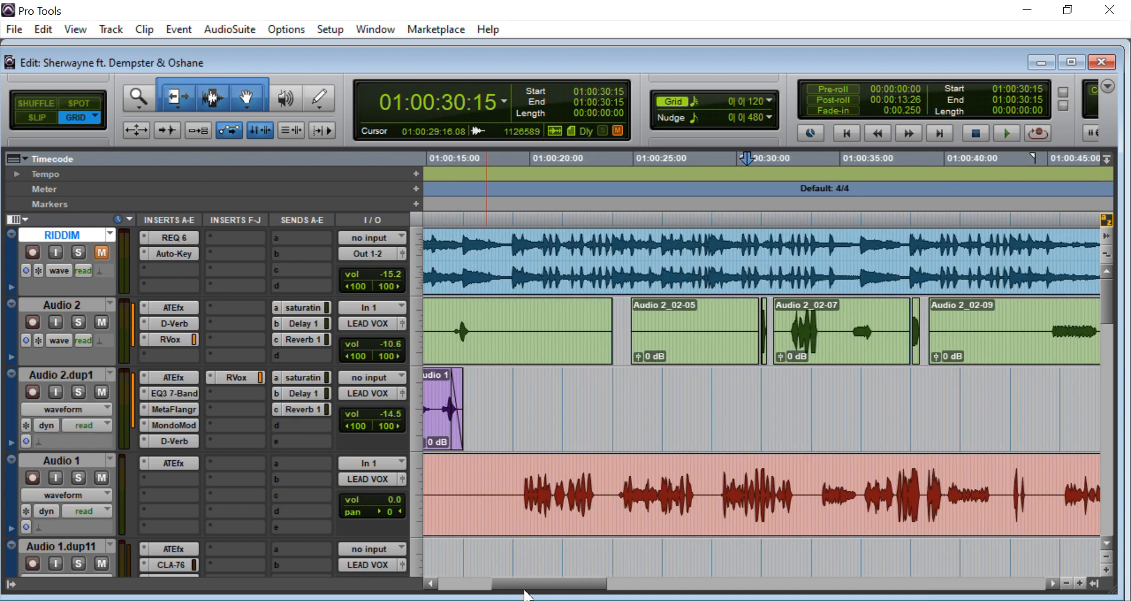
left_click_drag(525, 588, 586, 593)
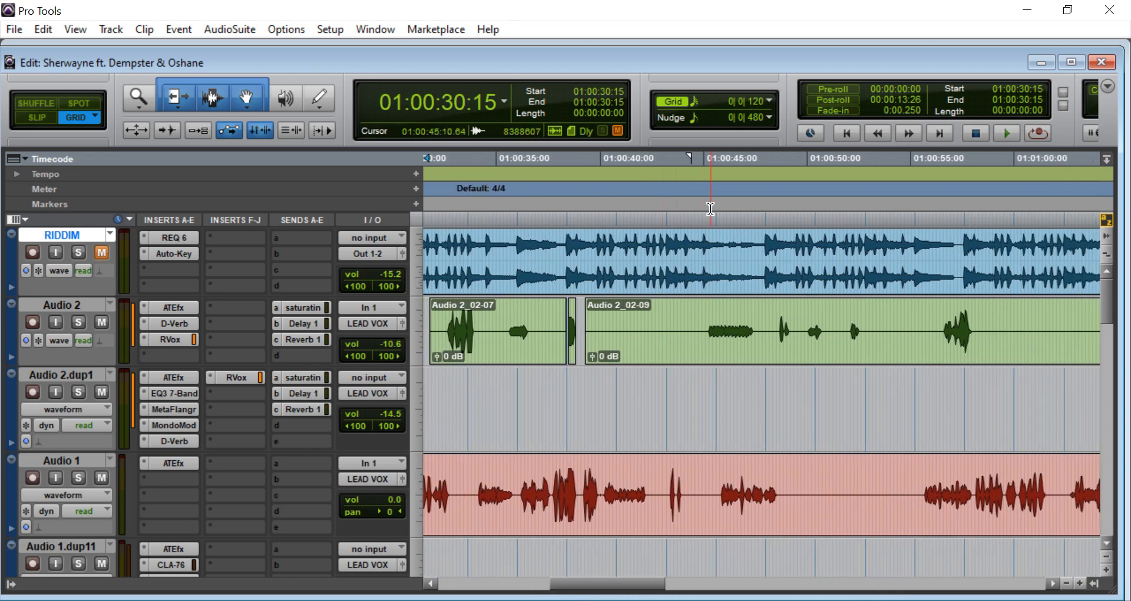
left_click(707, 191)
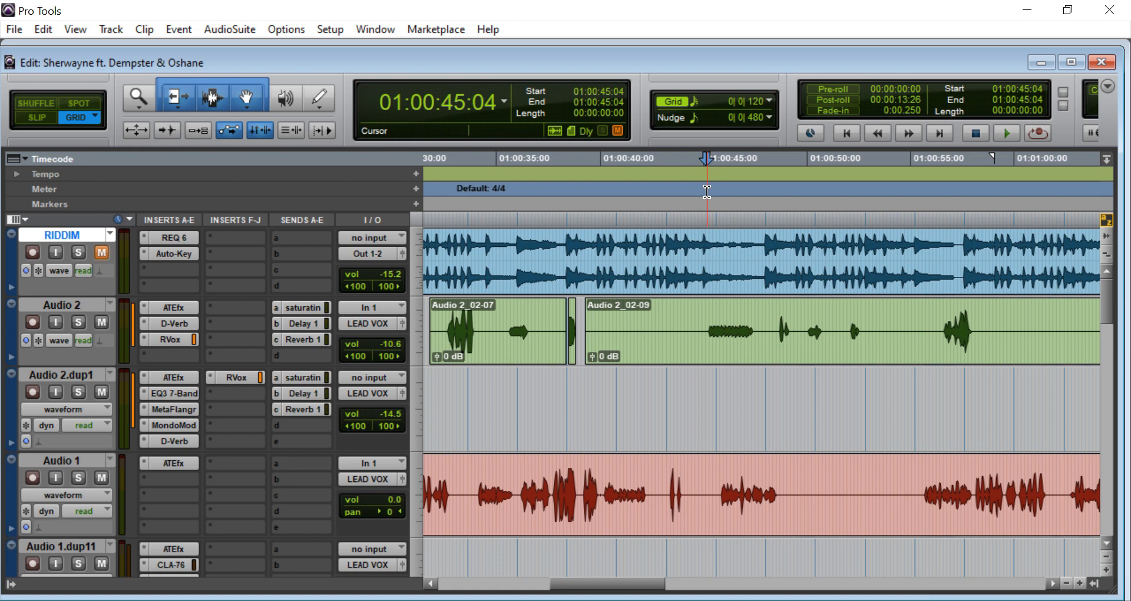
key("space")
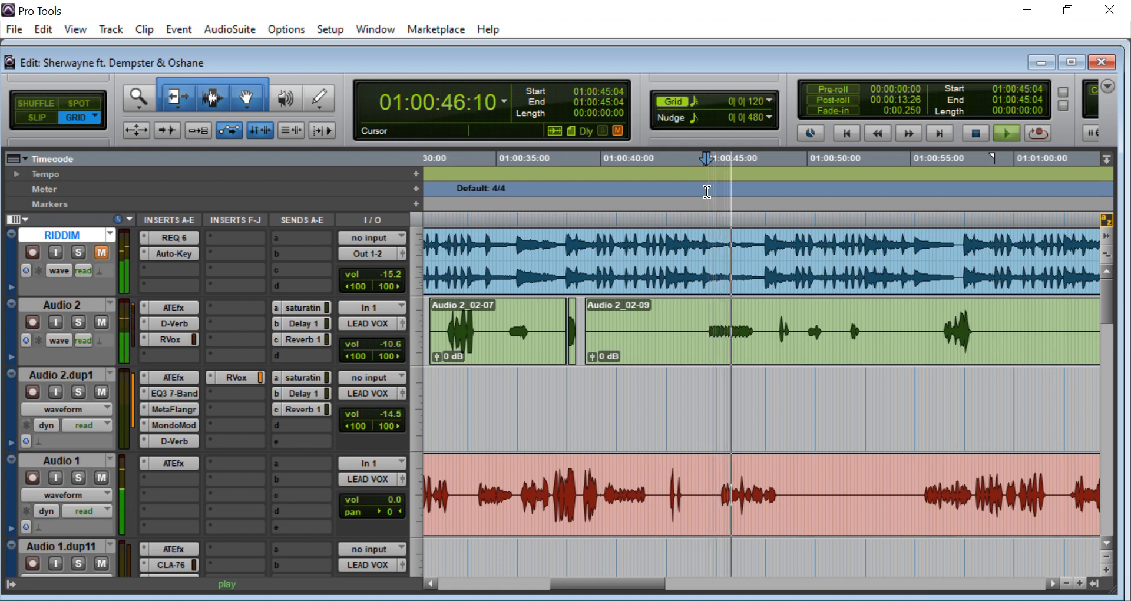
key("space")
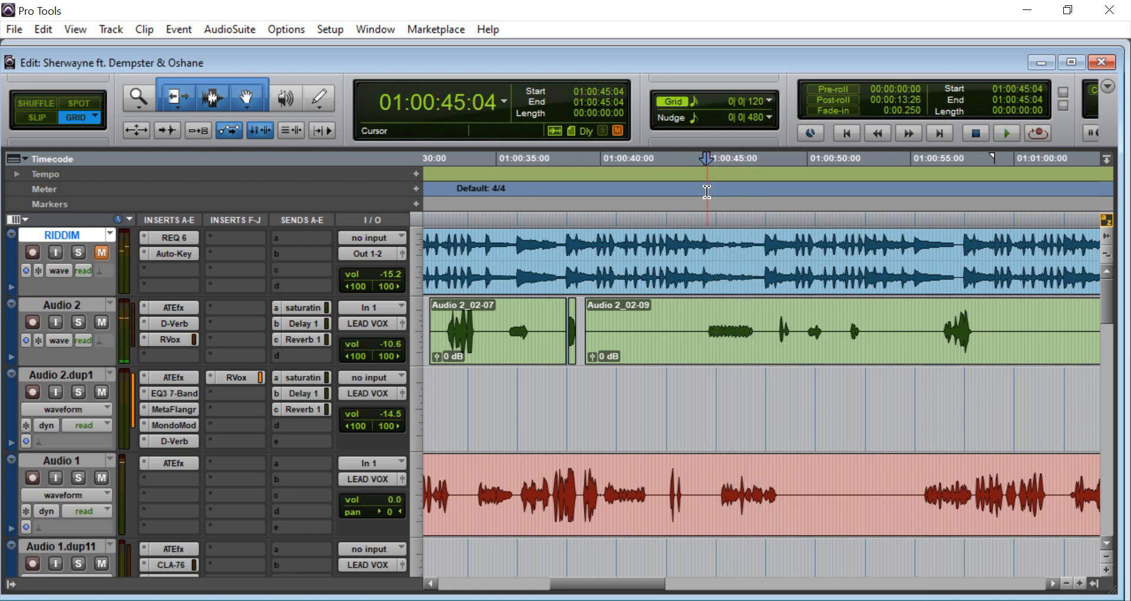
- Place the edit cursor at 01:00:01:15, play the song's intro with RIDDIM unmuted, and stop playback
key("r")
key("r")
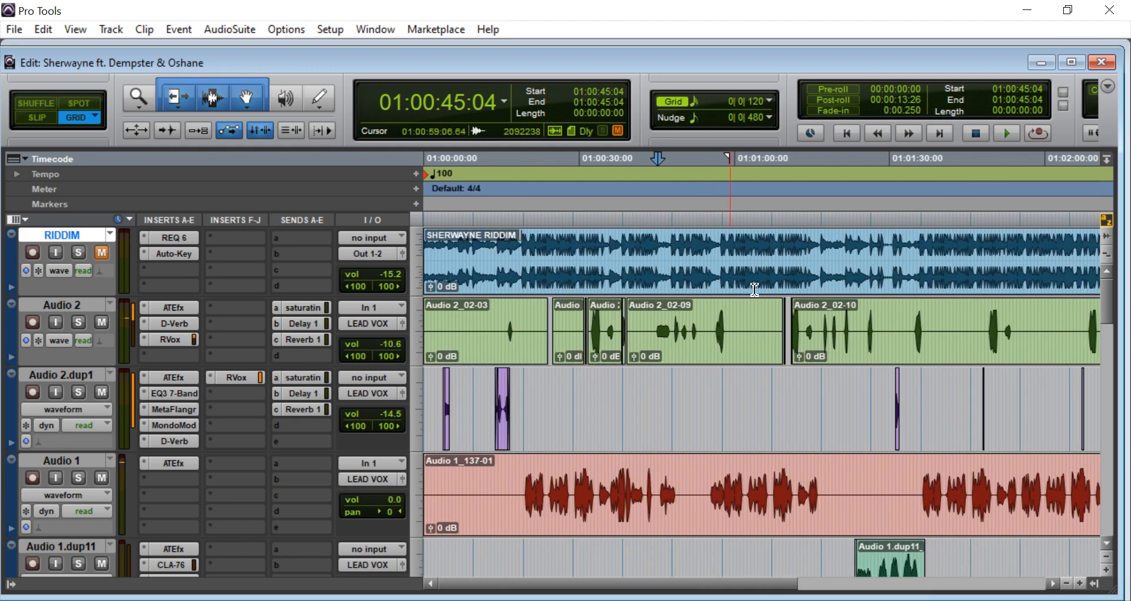
left_click_drag(697, 584, 576, 584)
left_click(431, 197)
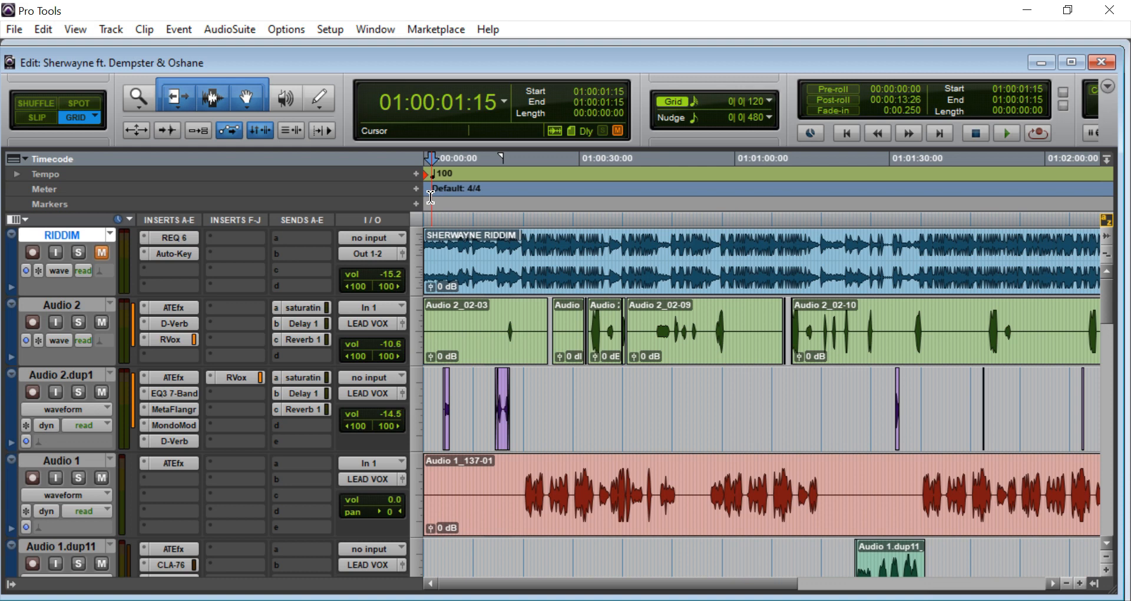
key("space")
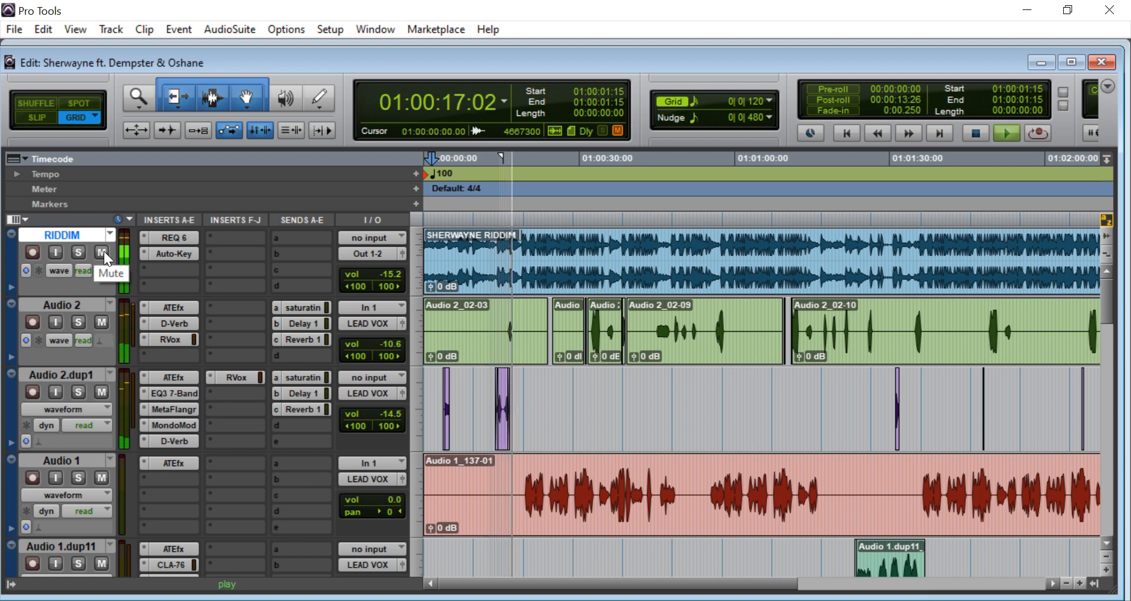
key("space")
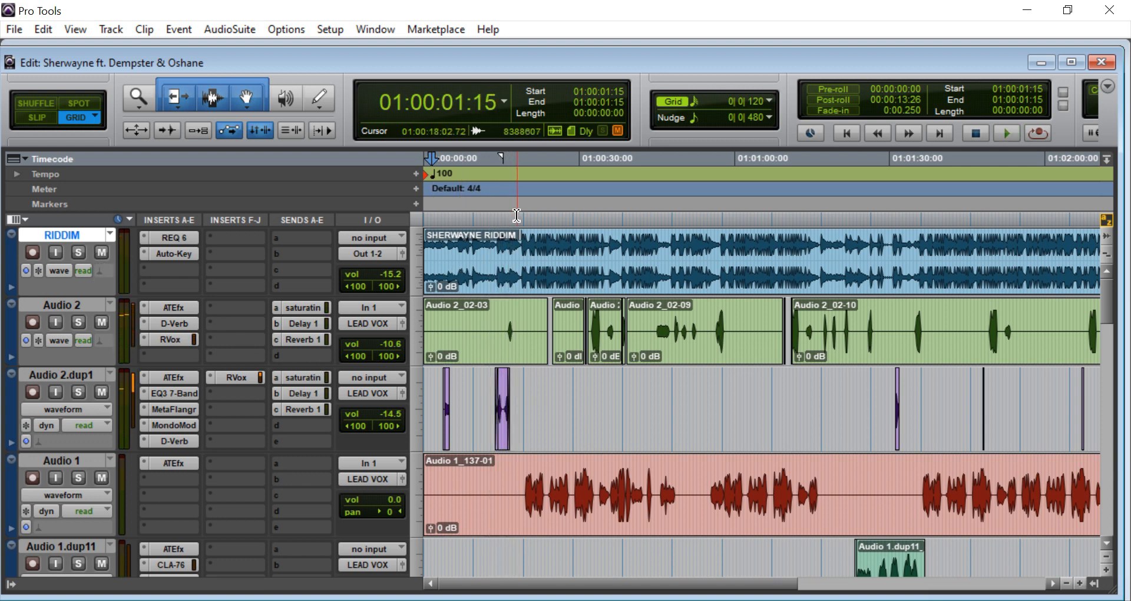
- Place the edit cursor at 01:00:13:15 and examine the intro clips on Audio 2, Audio 2.dup1, Audio 1.dup12 and the neighbouring vocal tracks
left_click(493, 214)
key("ctrl+bracketright")
key("ctrl+bracketright")
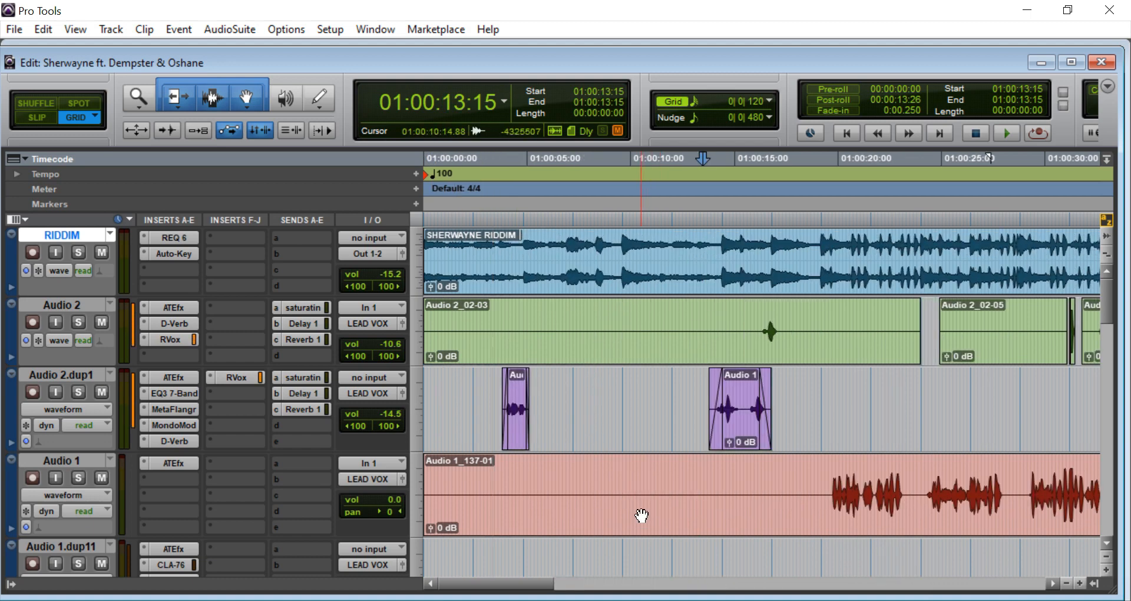
scroll(641, 514, "down", 5)
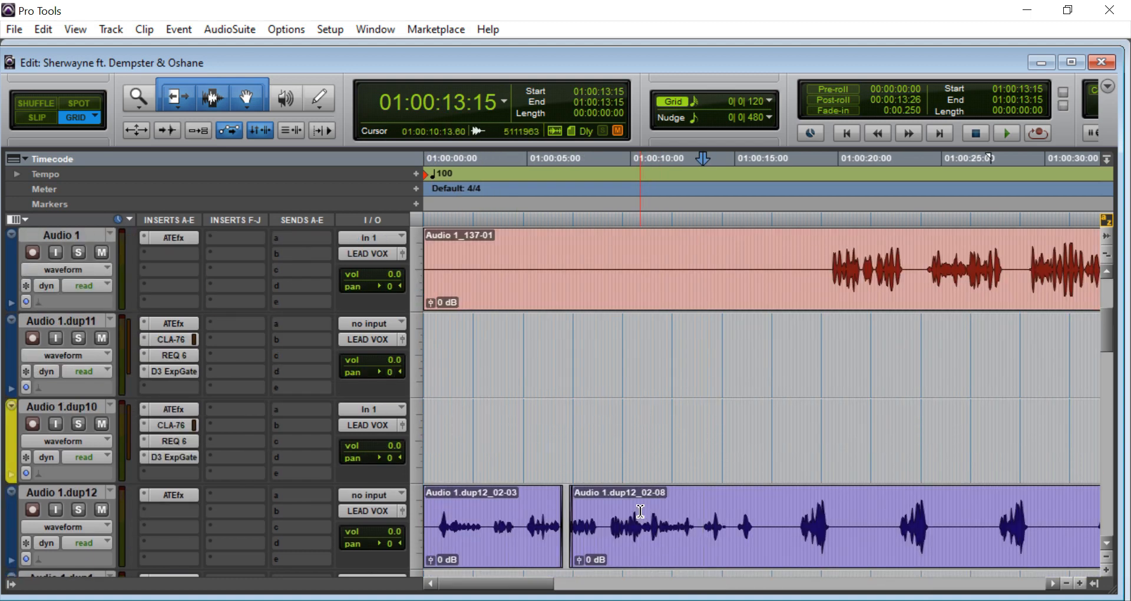
scroll(562, 533, "down", 2)
scroll(649, 487, "up", 5)
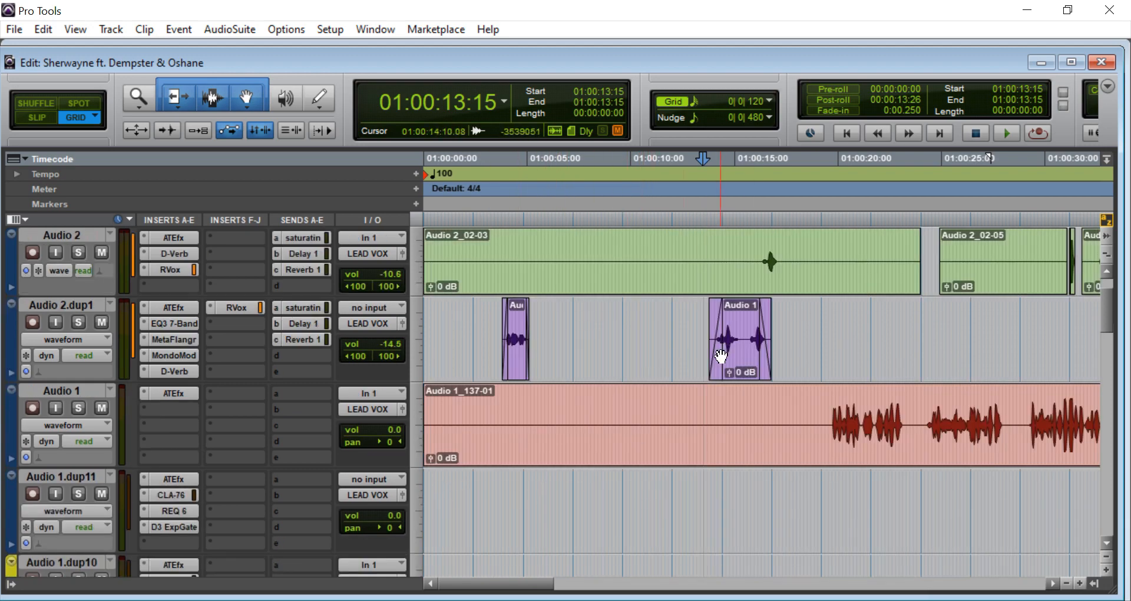
scroll(707, 476, "down", 4)
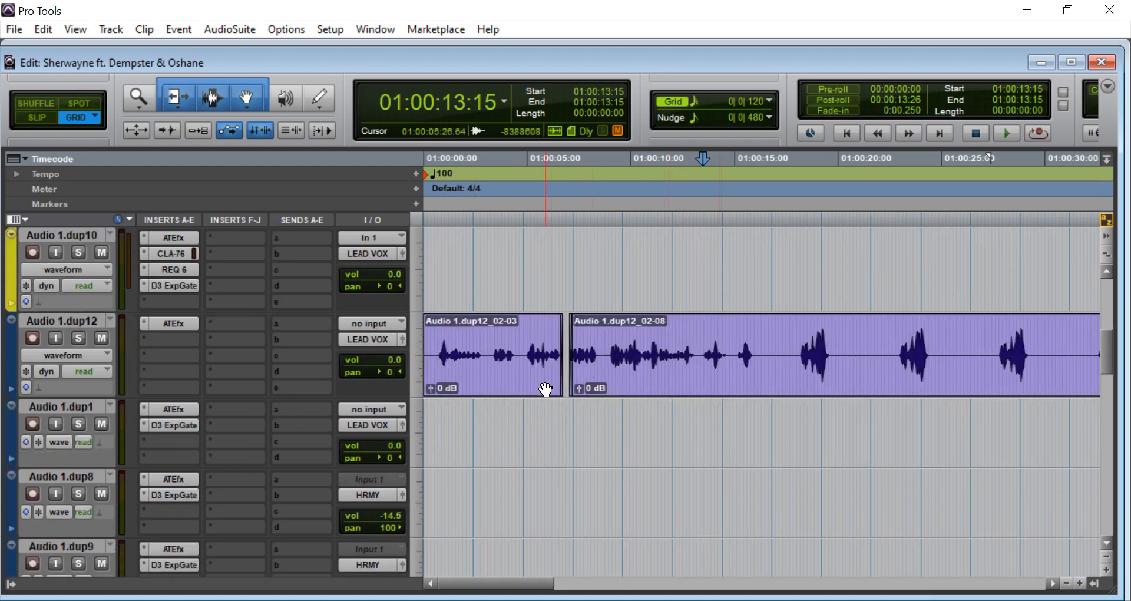
scroll(284, 400, "up", 3)
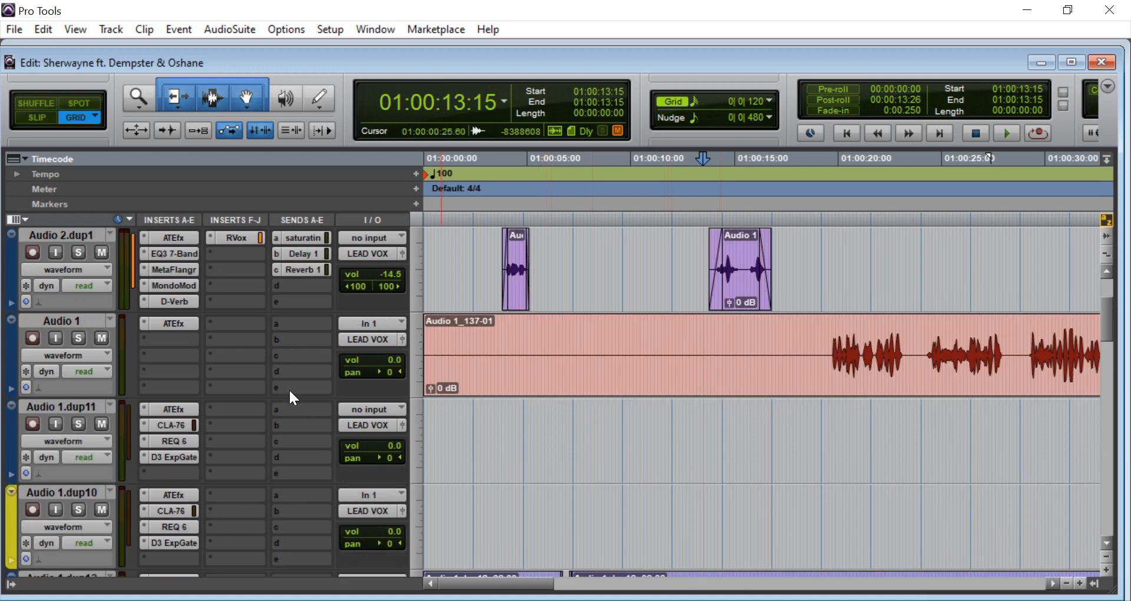
scroll(663, 454, "down", 2)
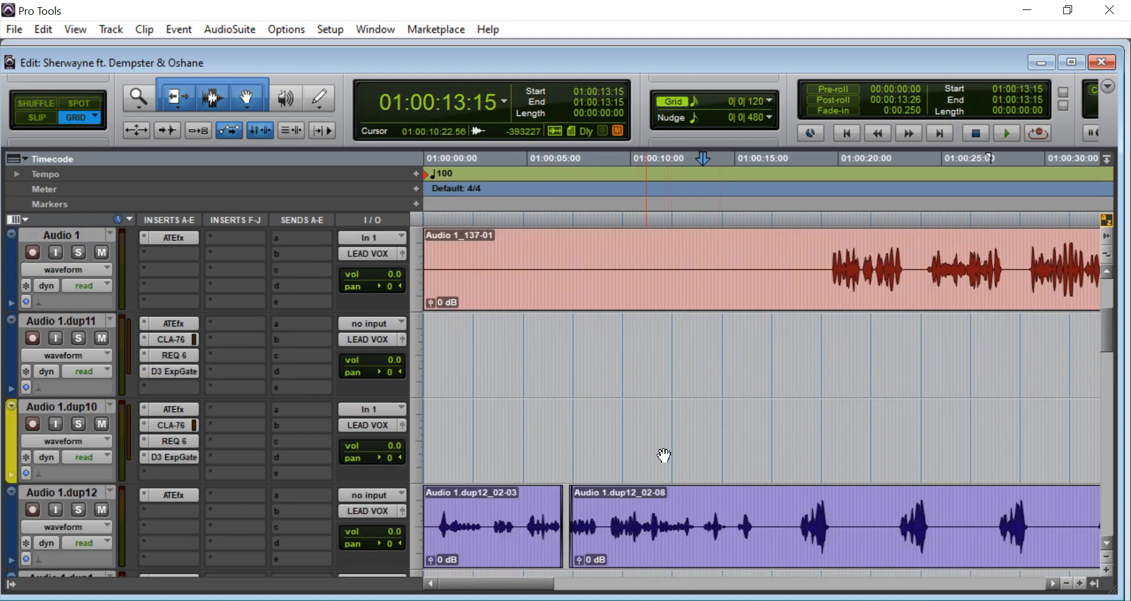
scroll(677, 471, "down", 1)
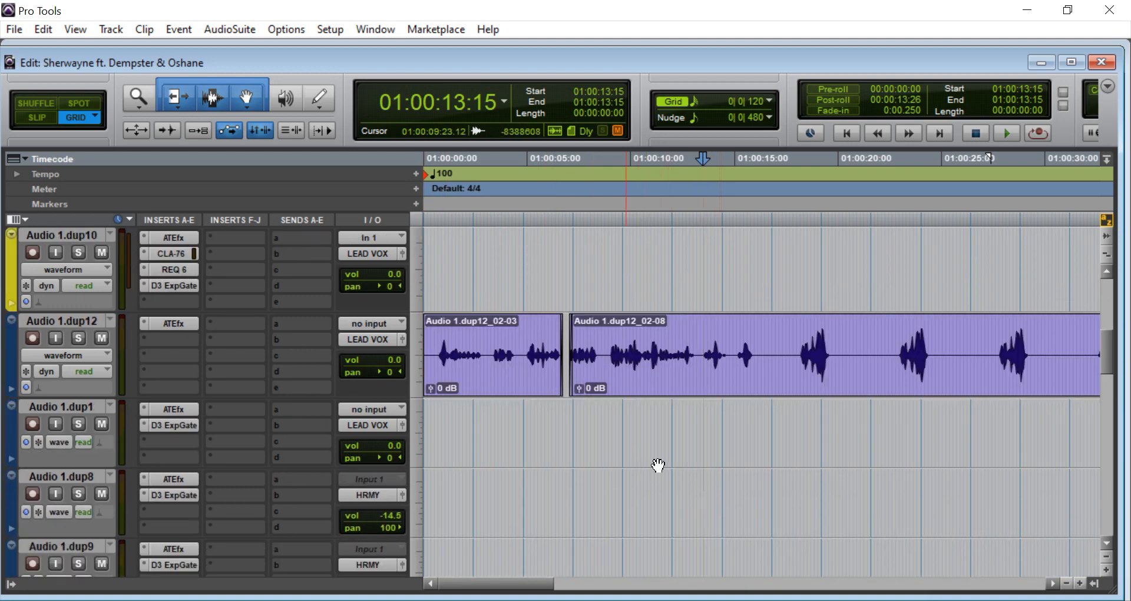
scroll(657, 465, "down", 1)
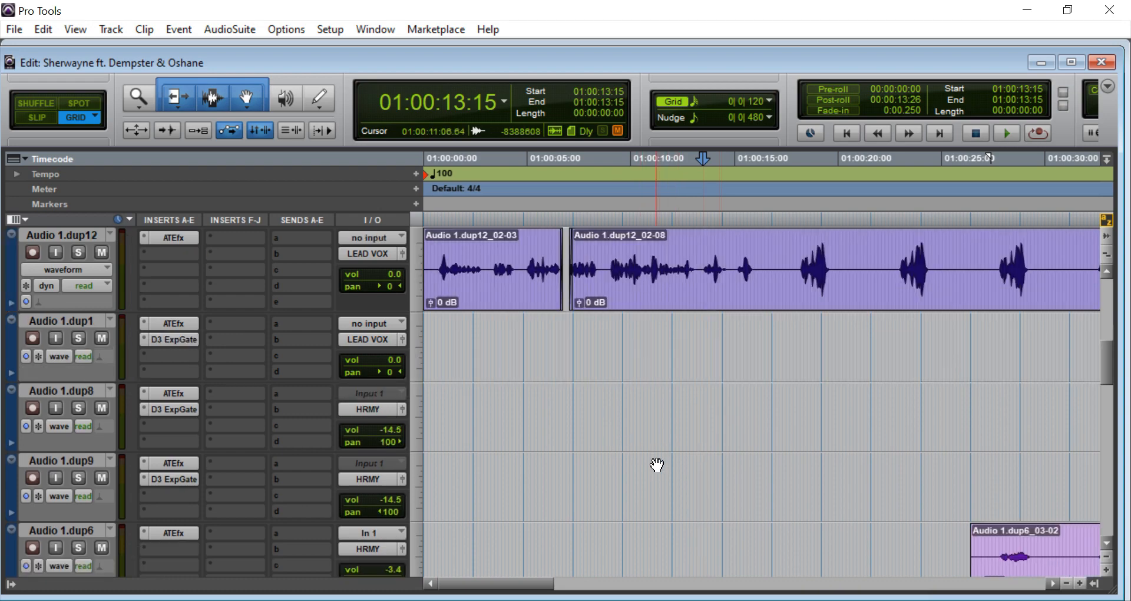
scroll(656, 465, "up", 2)
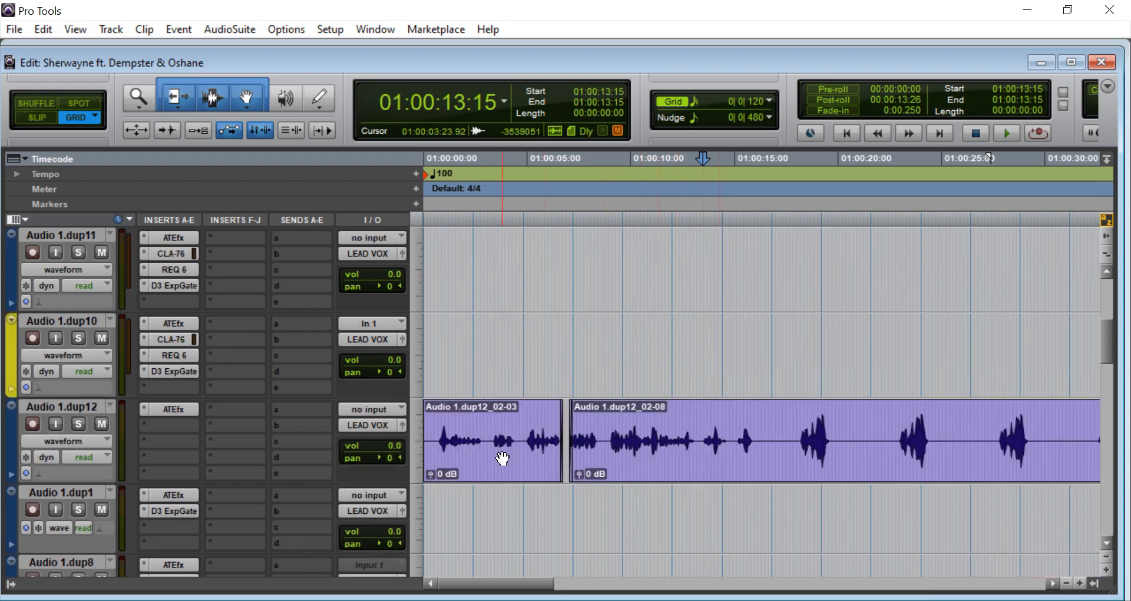
scroll(546, 471, "up", 3)
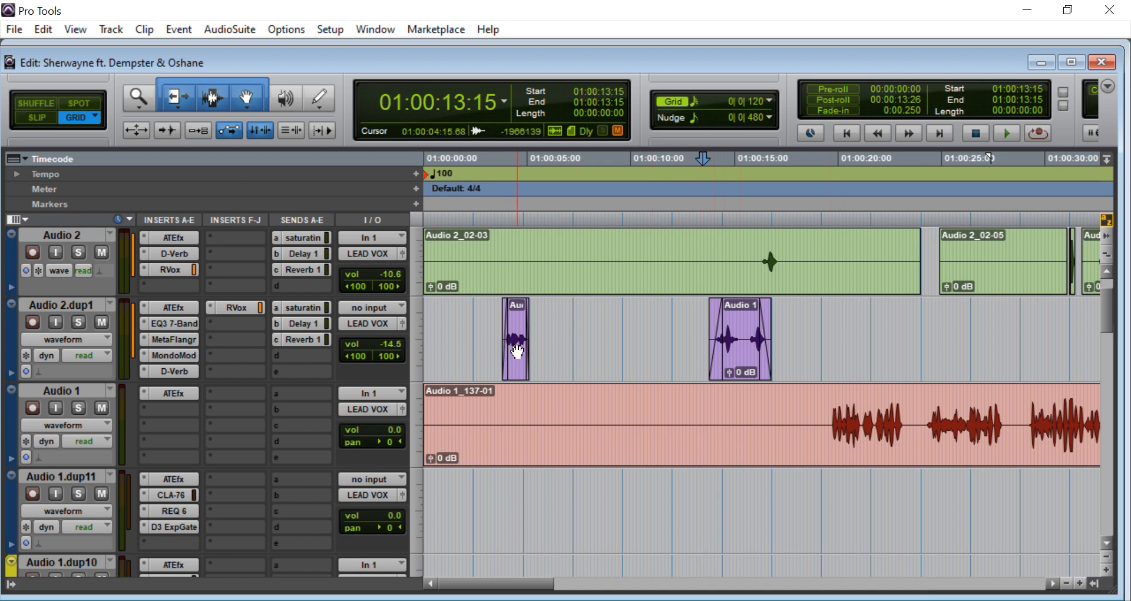
- Place the edit cursor at 01:00:03:00, play the first Audio 2.dup1 clip, and stop playback
left_click(489, 318)
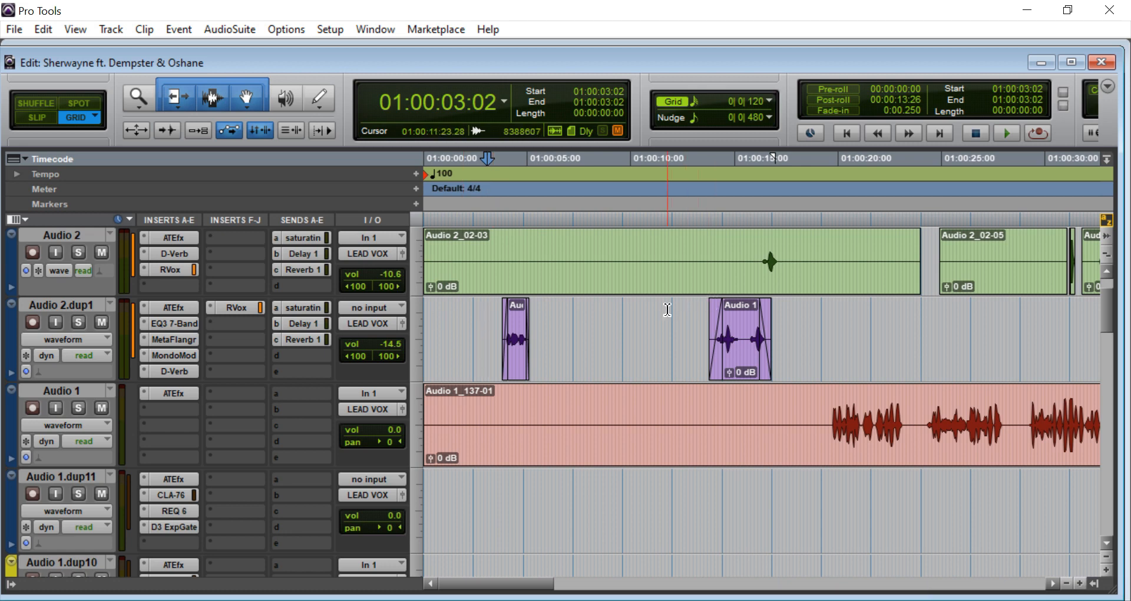
left_click(478, 189)
key("space")
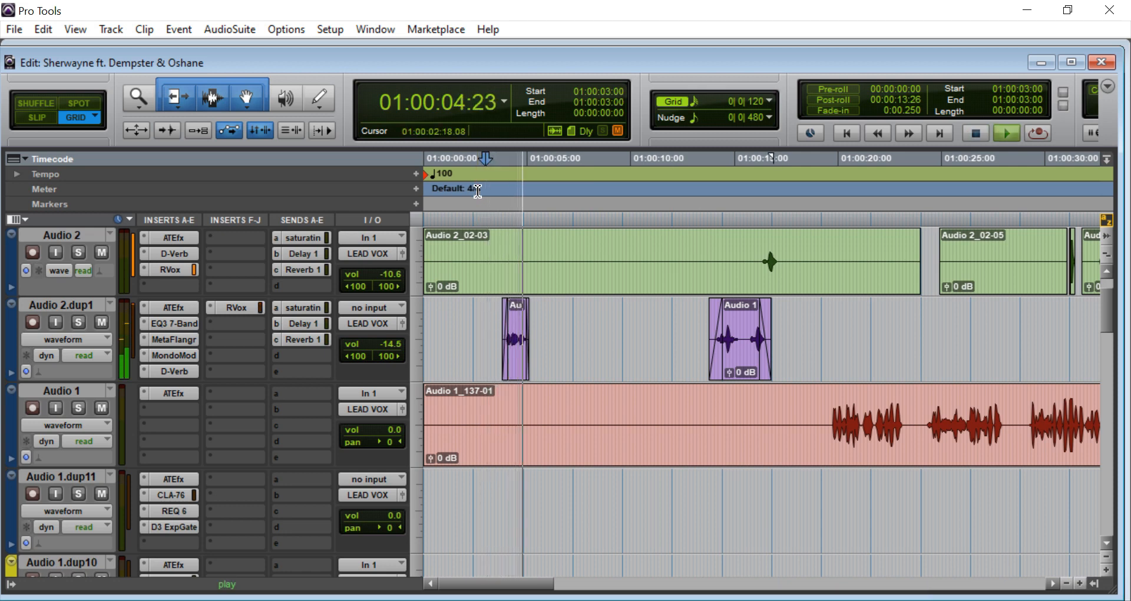
key("space")
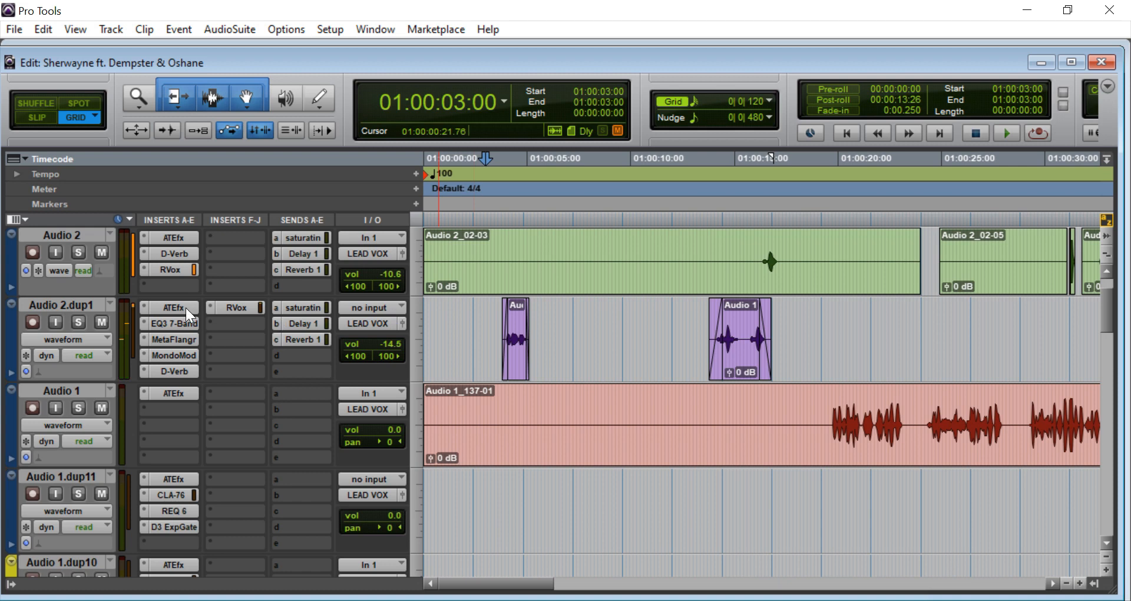
- Review the Auto-Tune EFX+ and EQ3 7-Band settings on Audio 2.dup1, closing each plug-in window
left_click(186, 307)
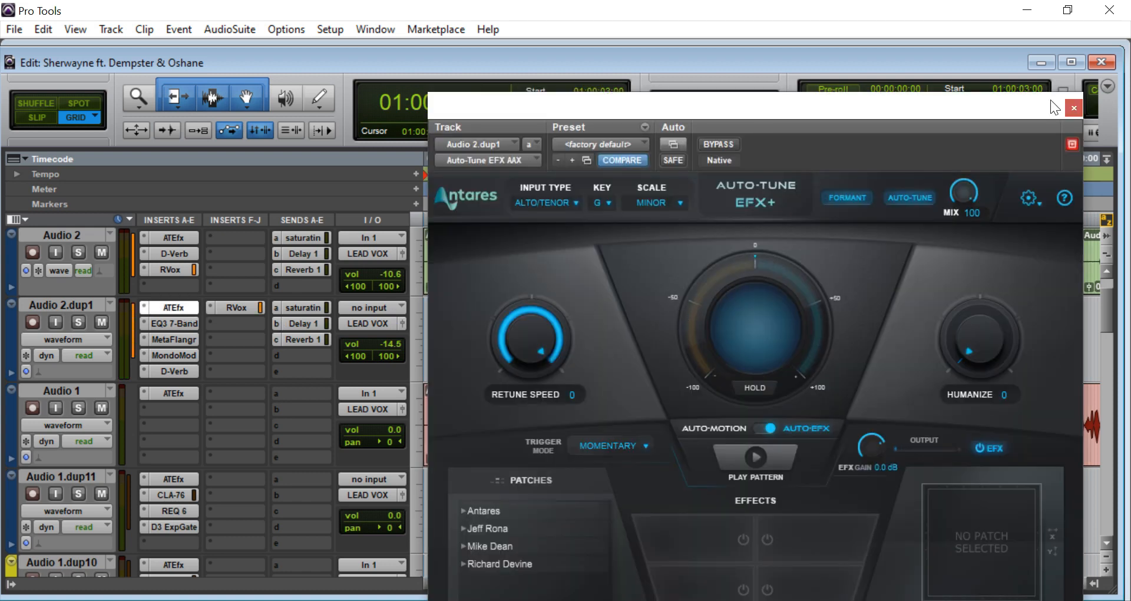
left_click(1073, 108)
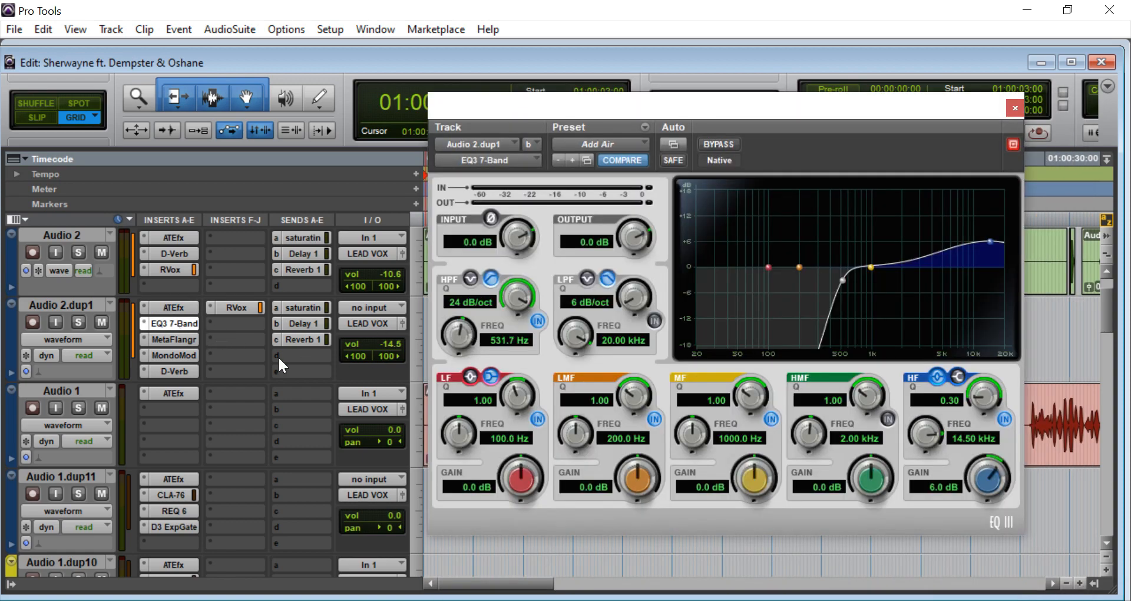
left_click(1013, 110)
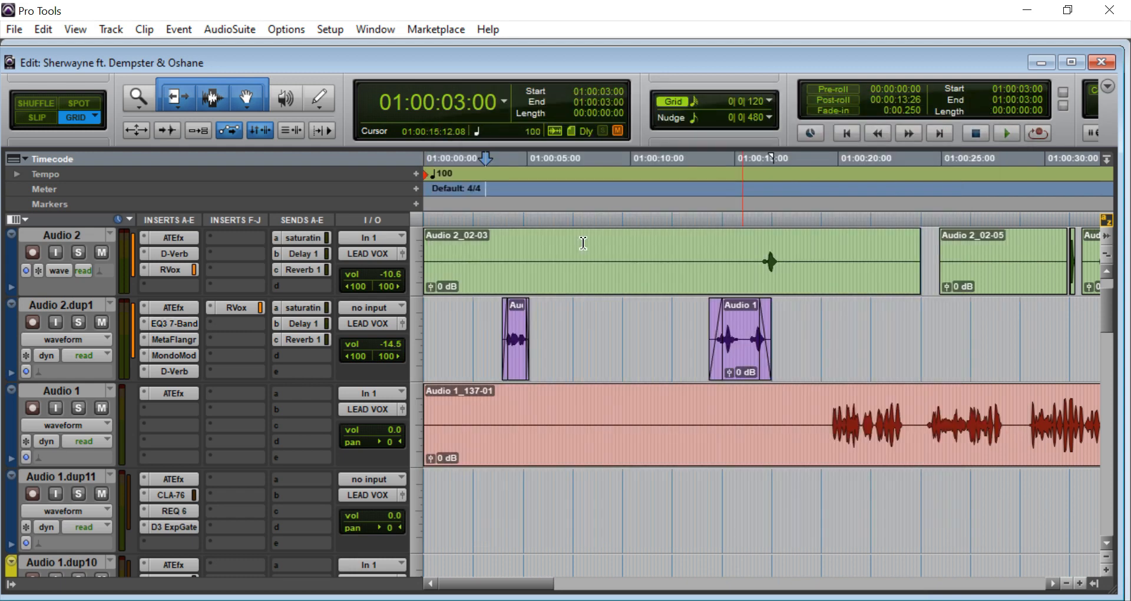
- Review the MetaFlanger, MondoMod, D-Verb and RVox settings on Audio 2.dup1 and close the plug-in windows
left_click(182, 338)
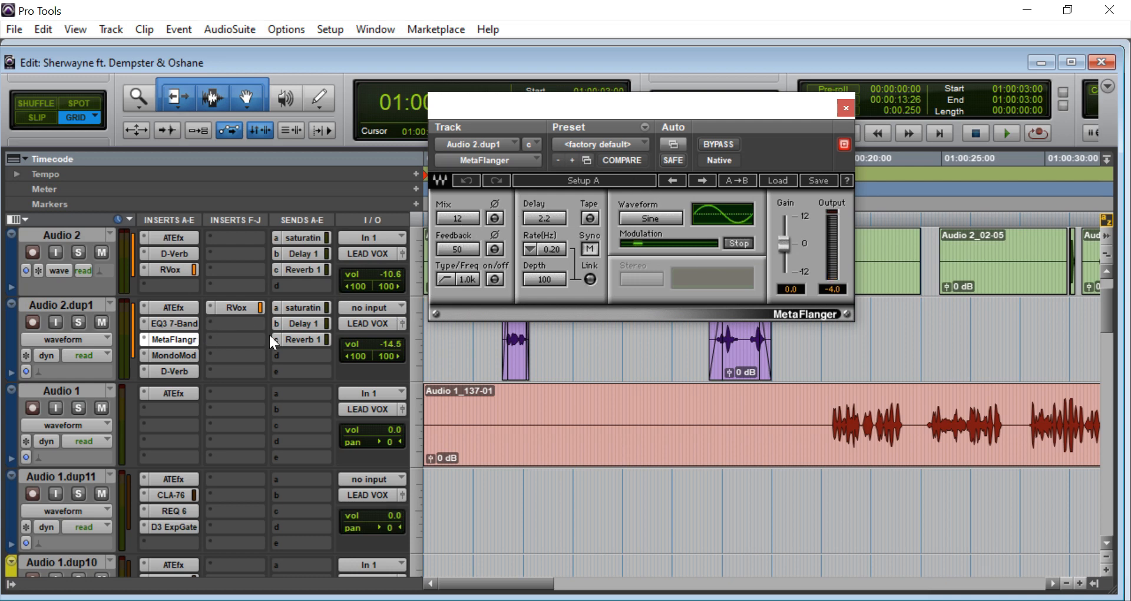
left_click(182, 357)
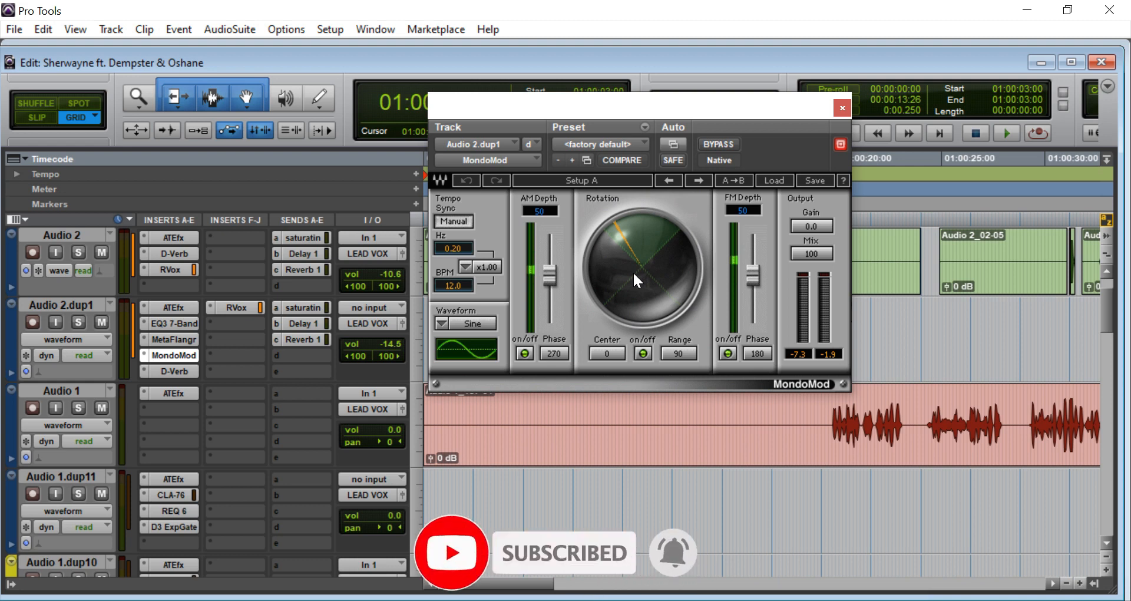
left_click(183, 374)
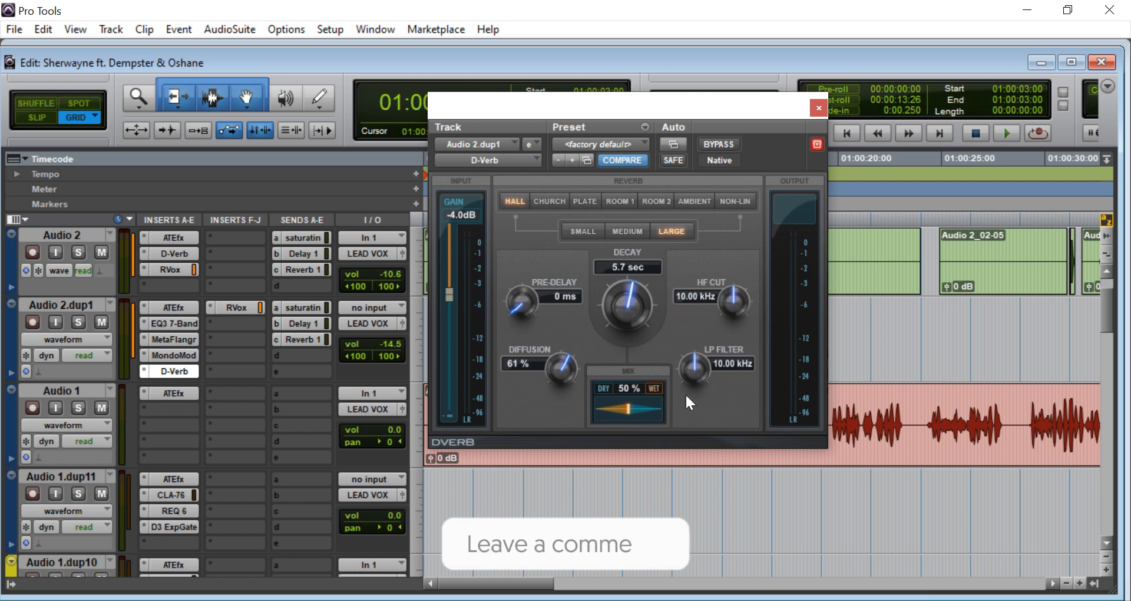
left_click(818, 109)
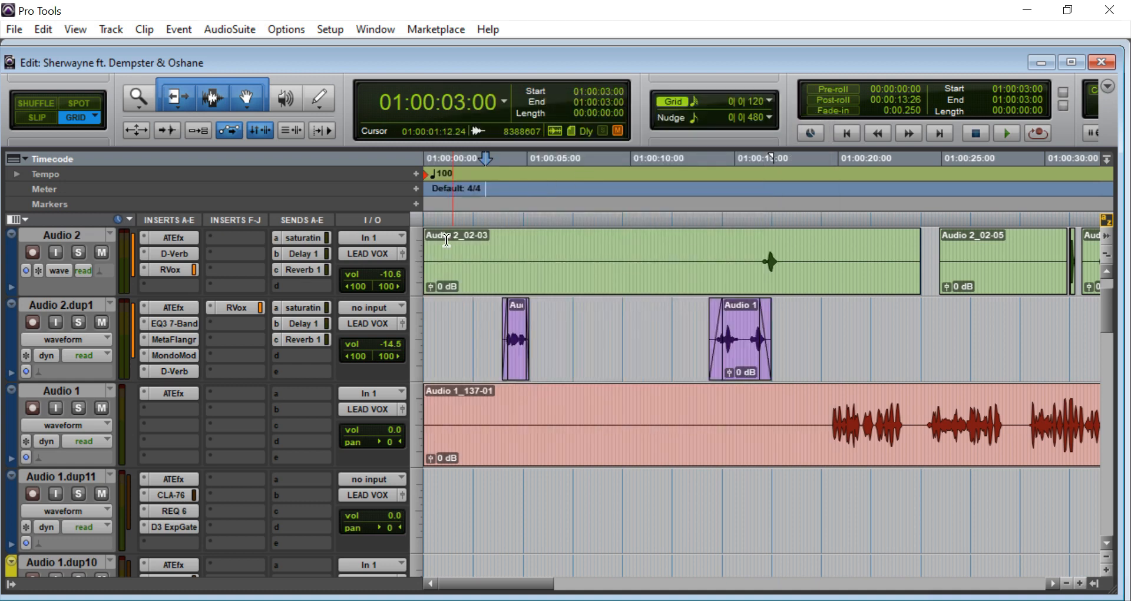
left_click(239, 307)
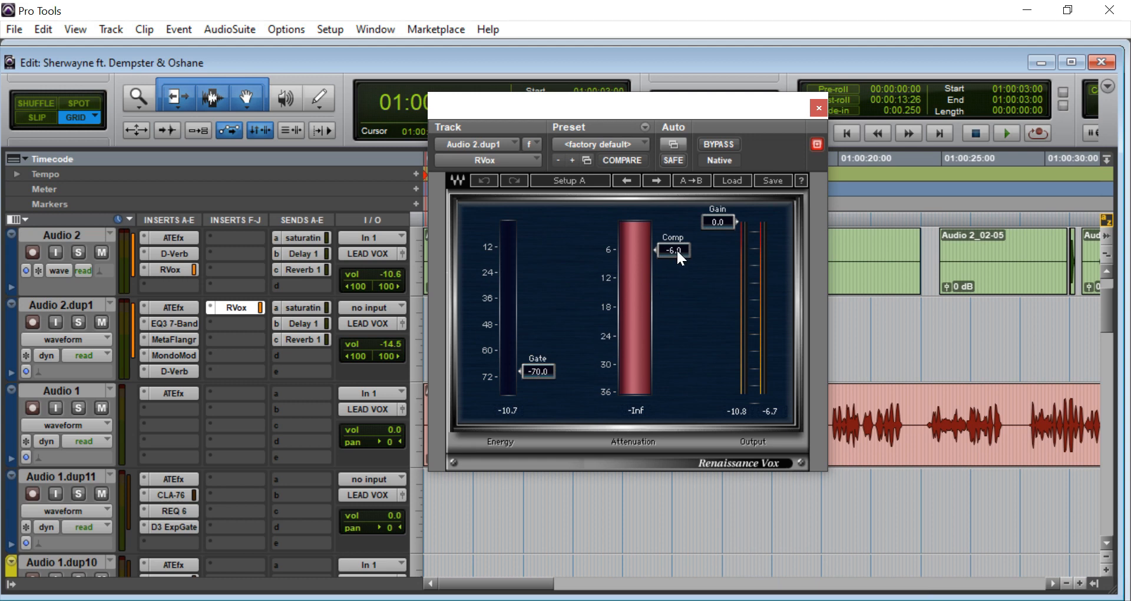
left_click(818, 108)
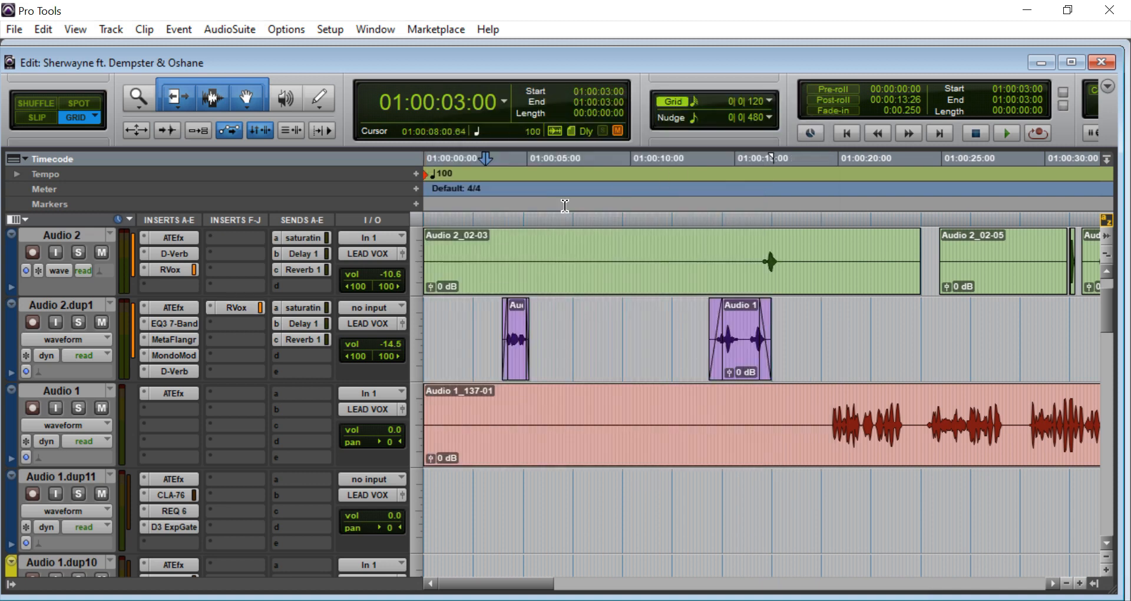
- Check the saturation, Delay 1 and Reverb 1 send levels on Audio 2.dup1 and close the send window
left_click(305, 306)
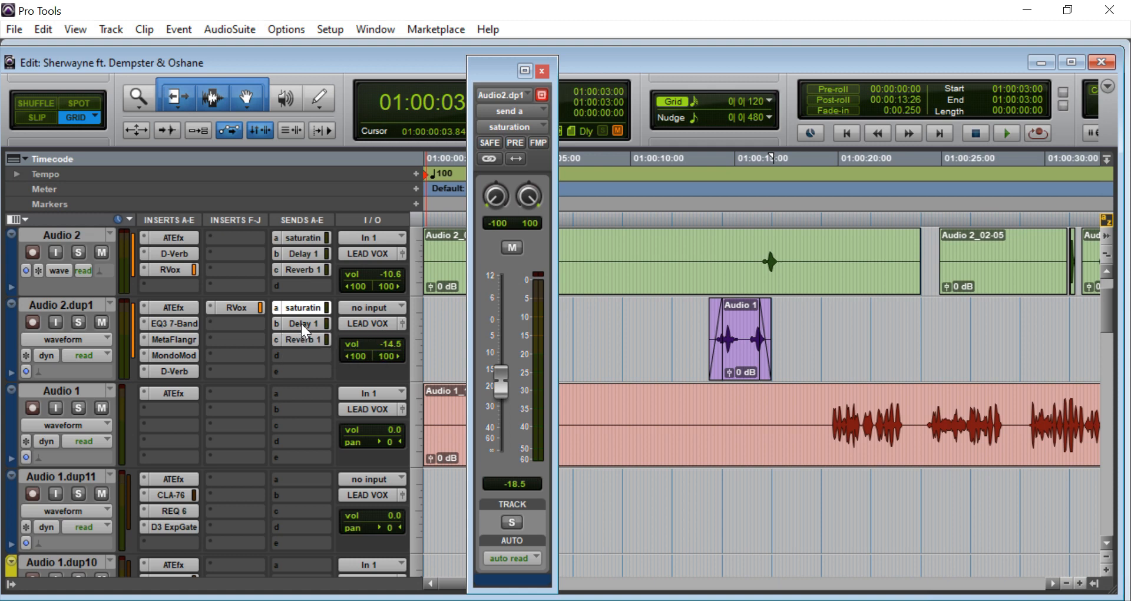
left_click(302, 323)
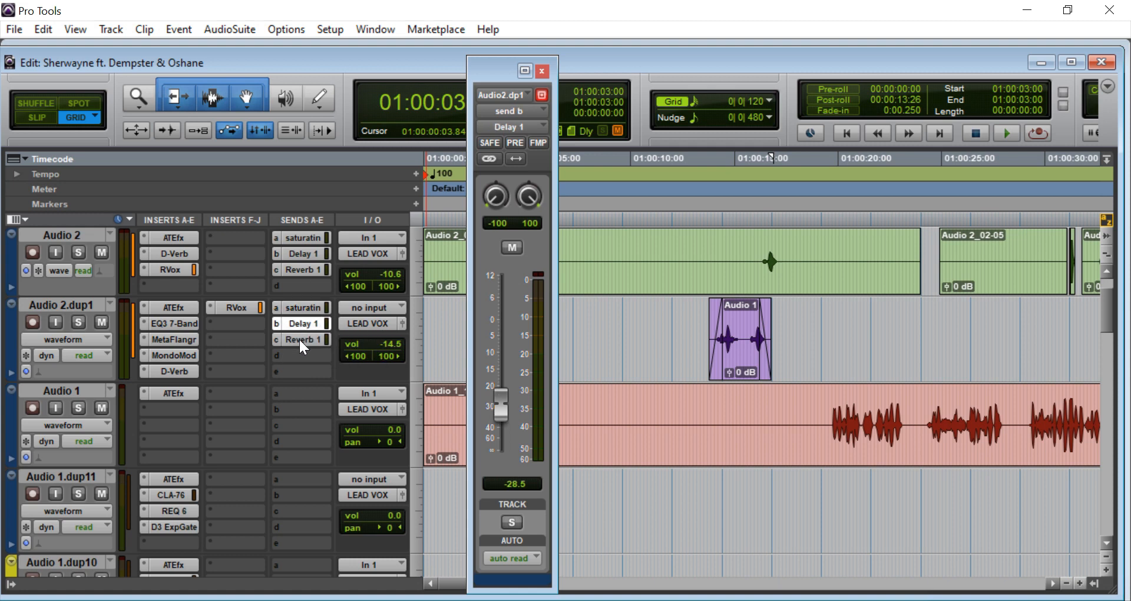
left_click(299, 339)
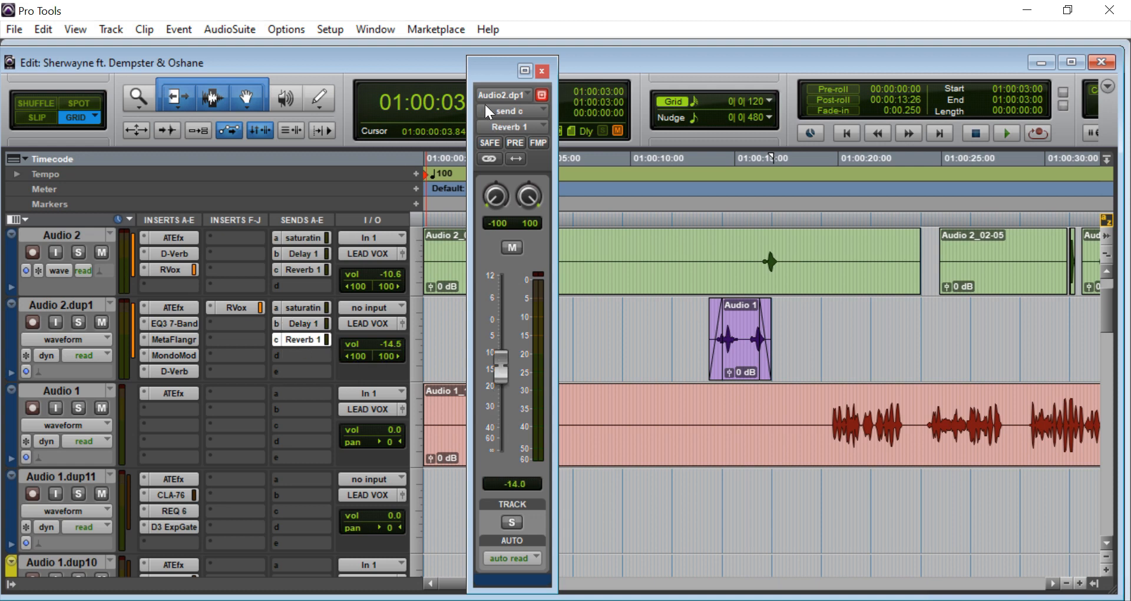
left_click(541, 70)
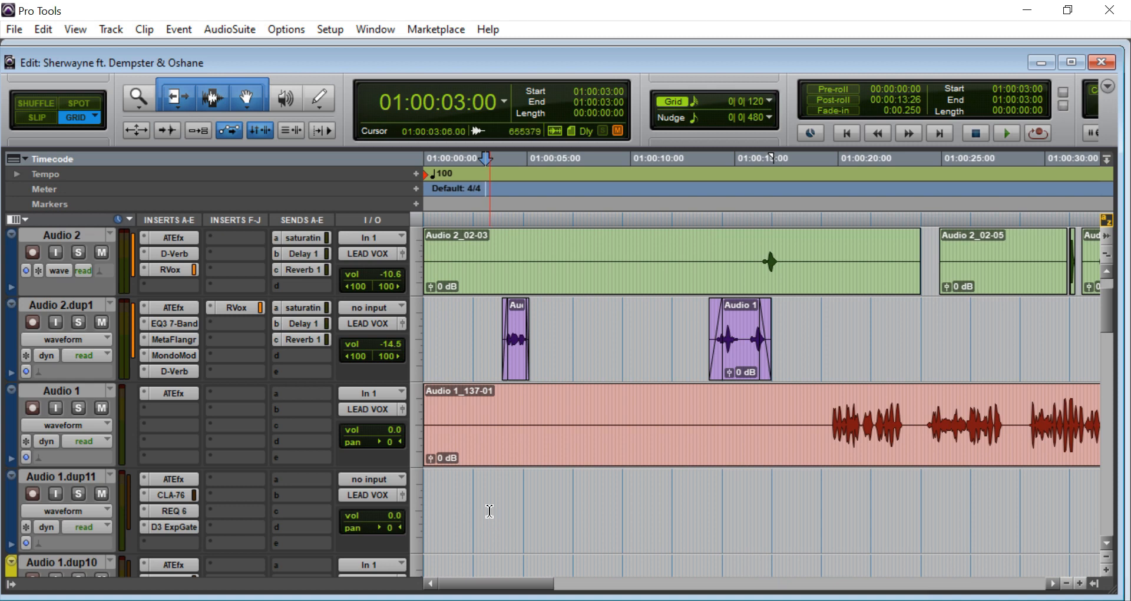
- Play both Audio 2.dup1 clips from 01:00:03:00, stop playback, and select 01:00:15:20 to 01:00:17:12 at the second clip's end
key("space")
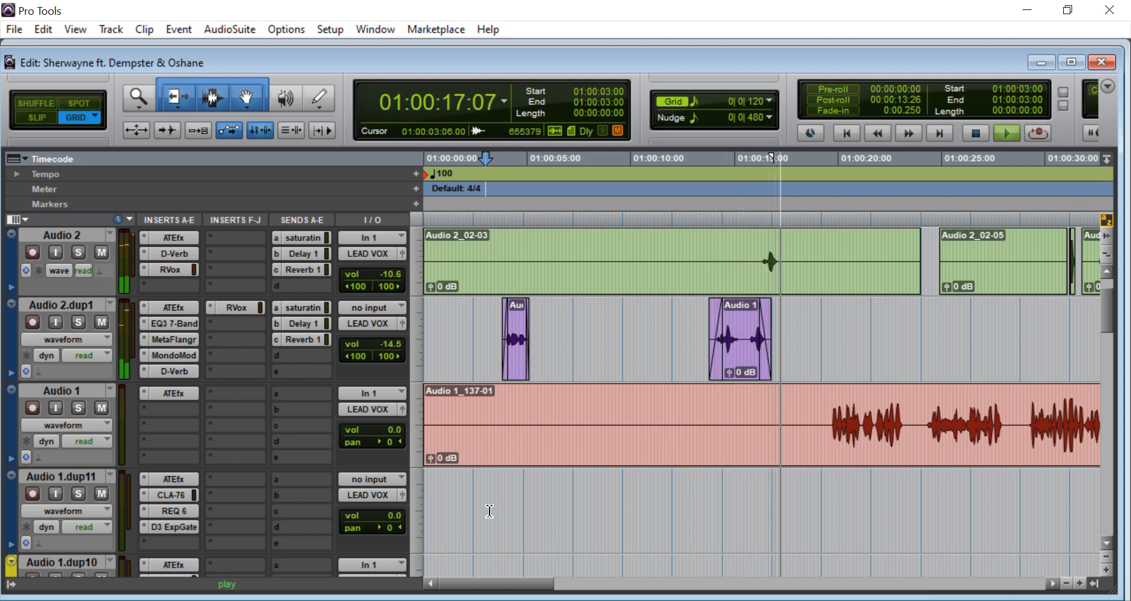
key("space")
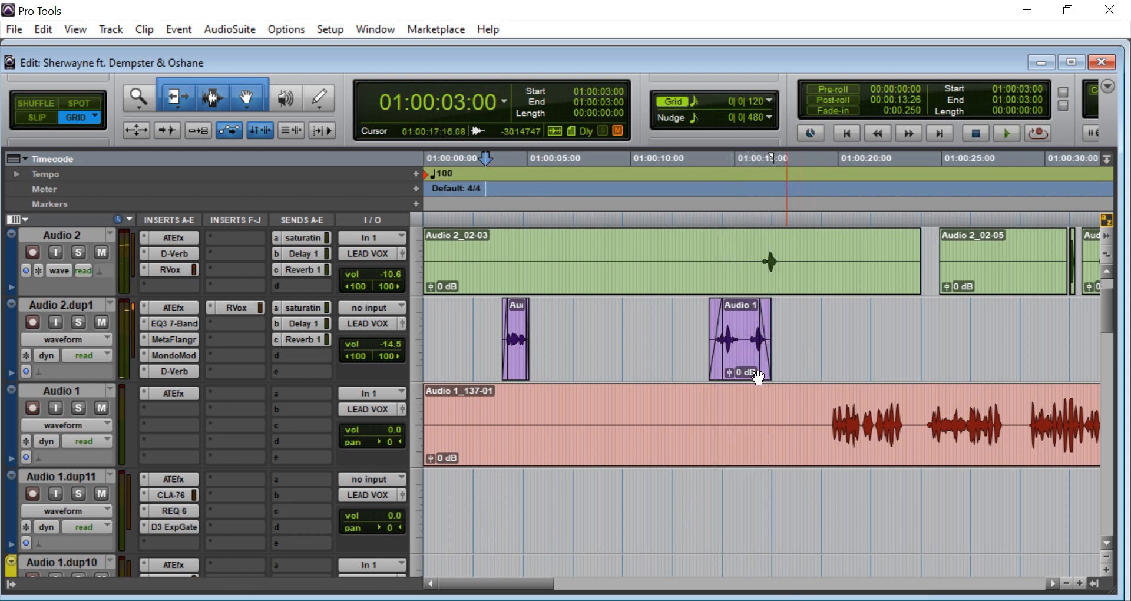
scroll(732, 457, "down", 3)
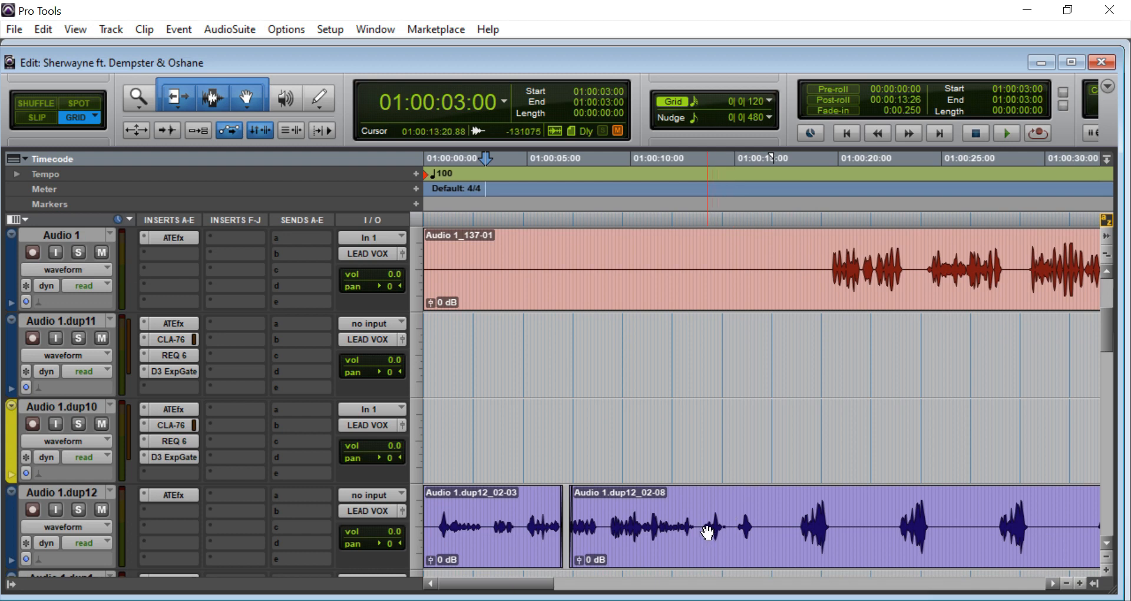
scroll(747, 442, "up", 3)
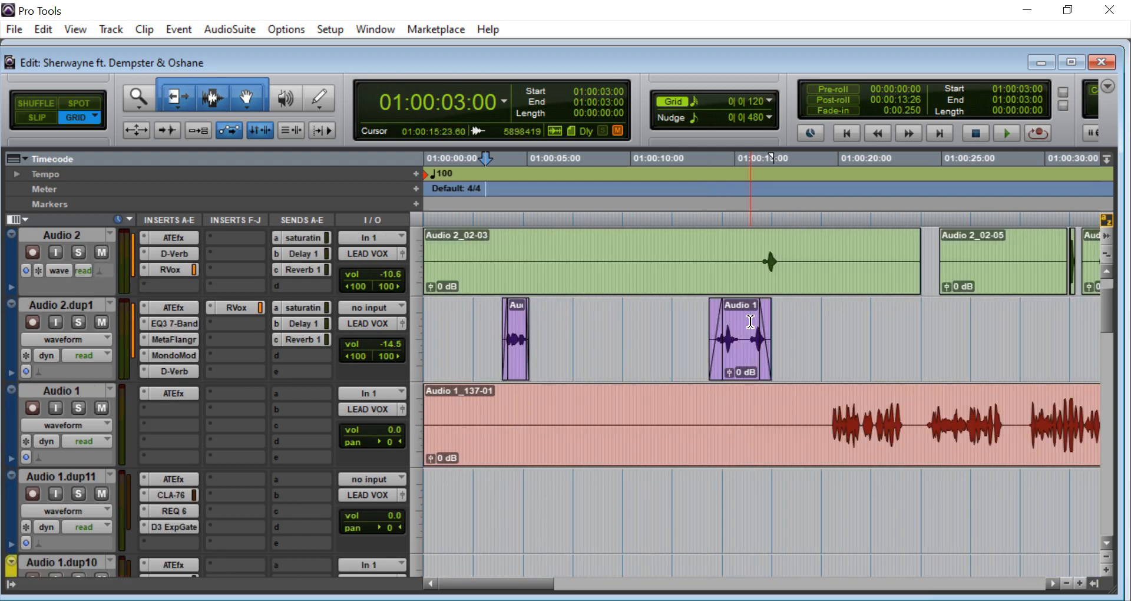
left_click_drag(748, 330, 782, 332)
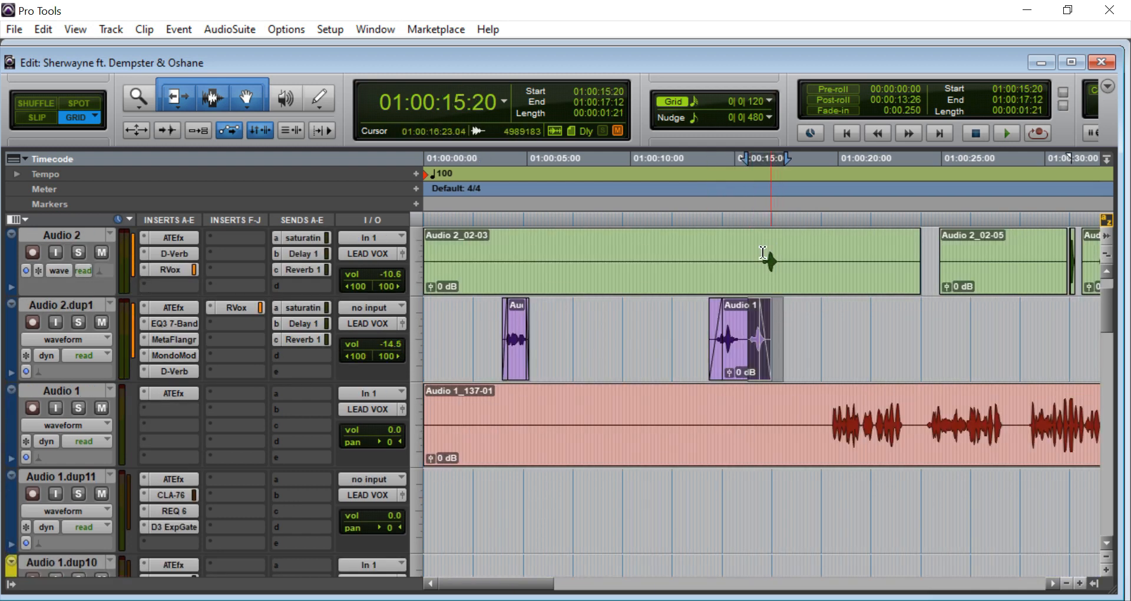
- Place the edit cursor at 01:00:13:03, play through the Audio 1 and Audio 2 vocals past 01:00:37:09, and stop playback
left_click(707, 188)
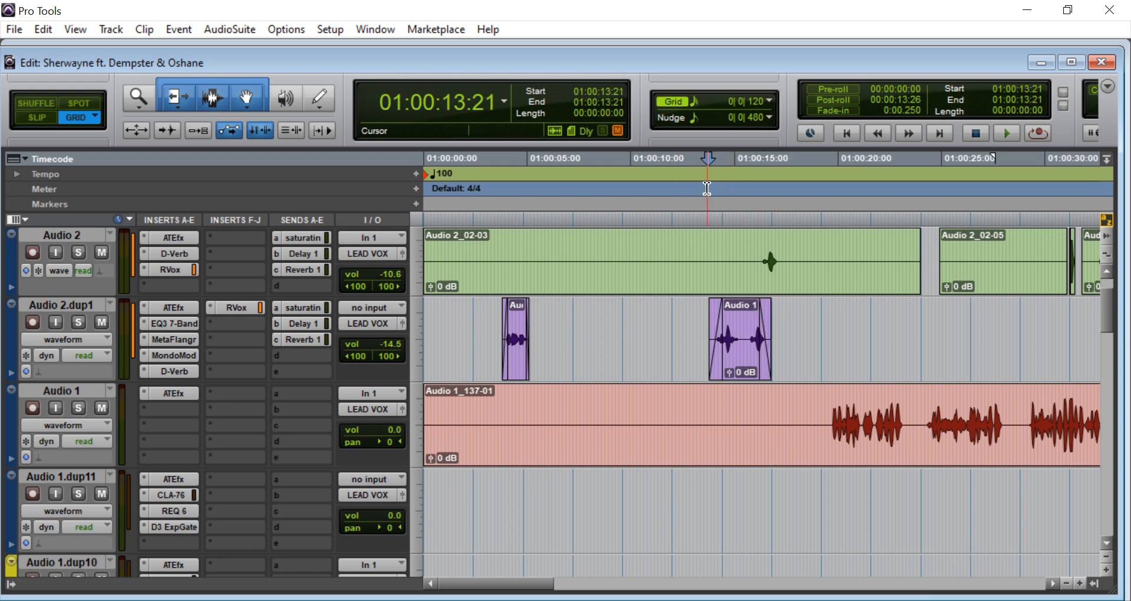
left_click(695, 187)
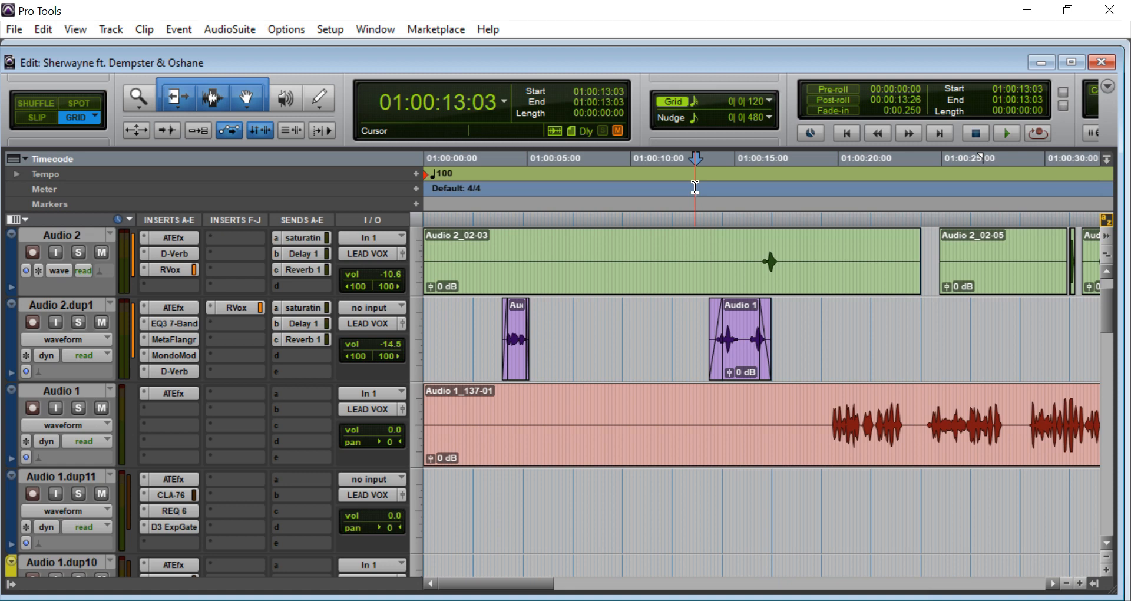
key("space")
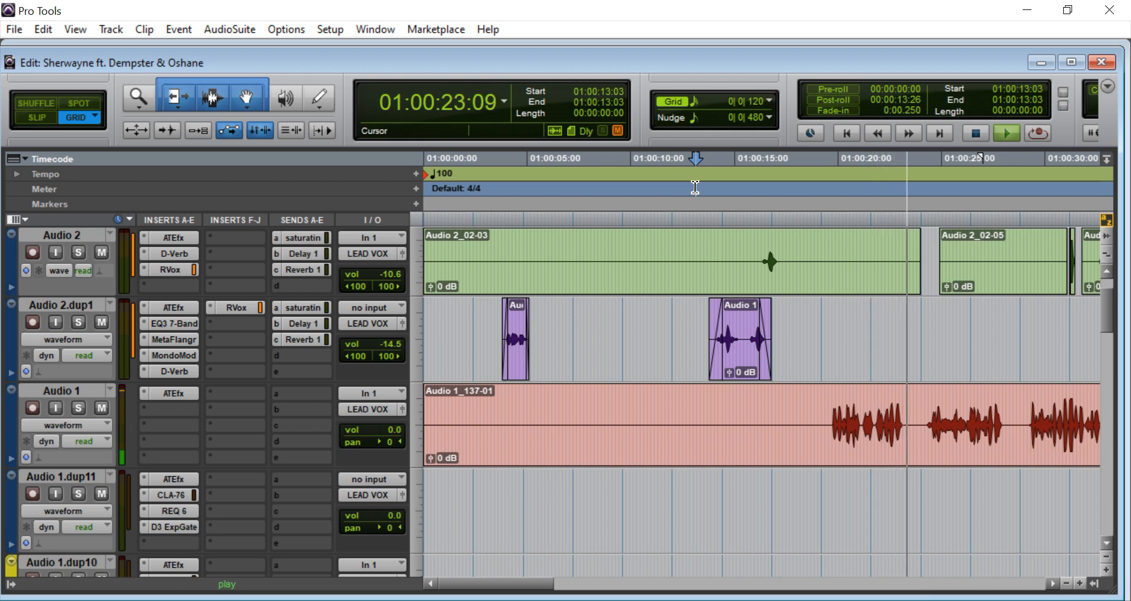
key("ctrl+bracketleft")
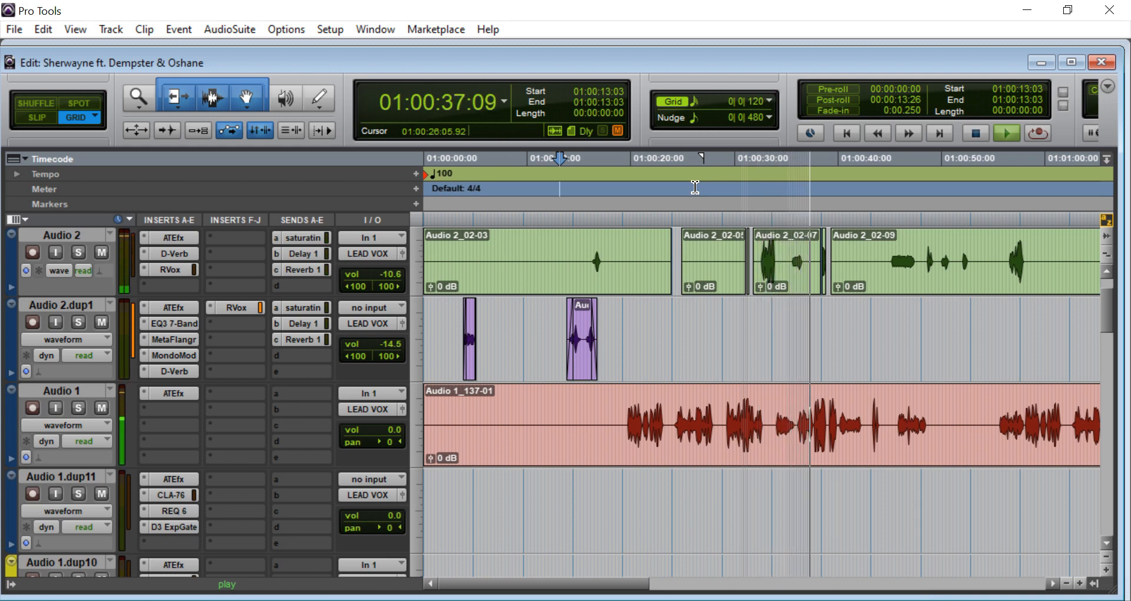
key("space")
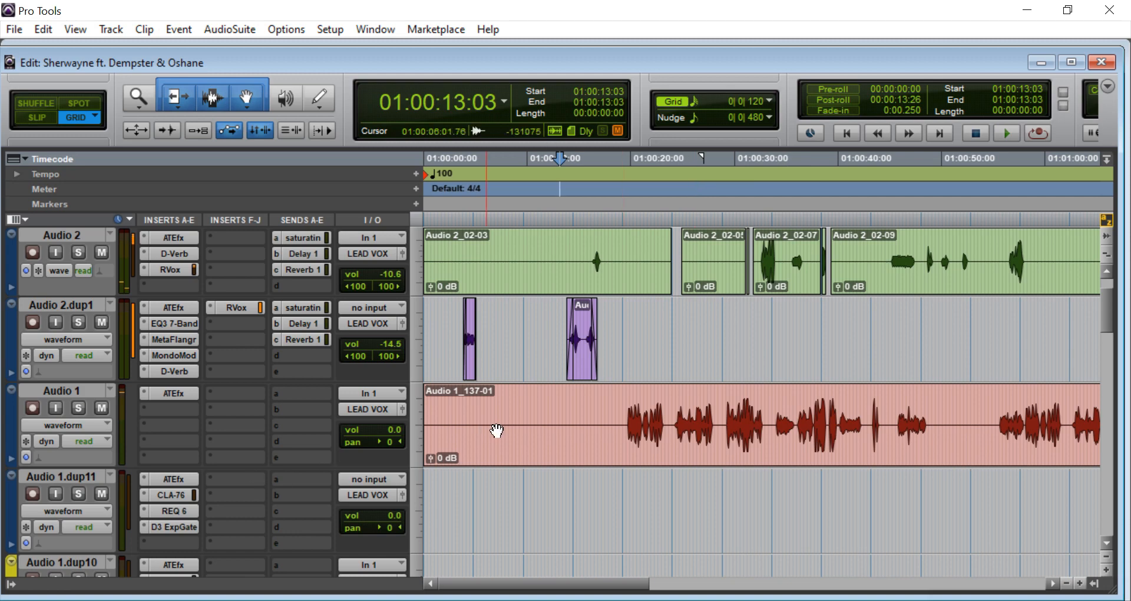
- Examine the clip layout, inserts, panning and HRMY routing of the vocal tracks from Audio 1.dup12 through Audio 1.dup3
scroll(714, 265, "down", 2)
scroll(714, 265, "up", 2)
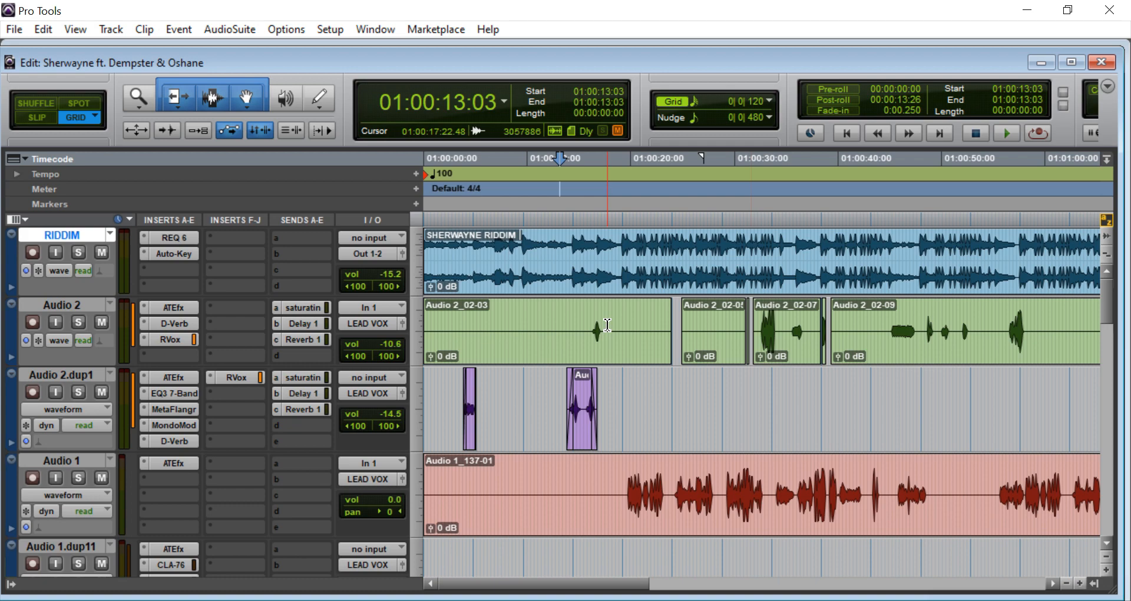
scroll(608, 326, "down", 4)
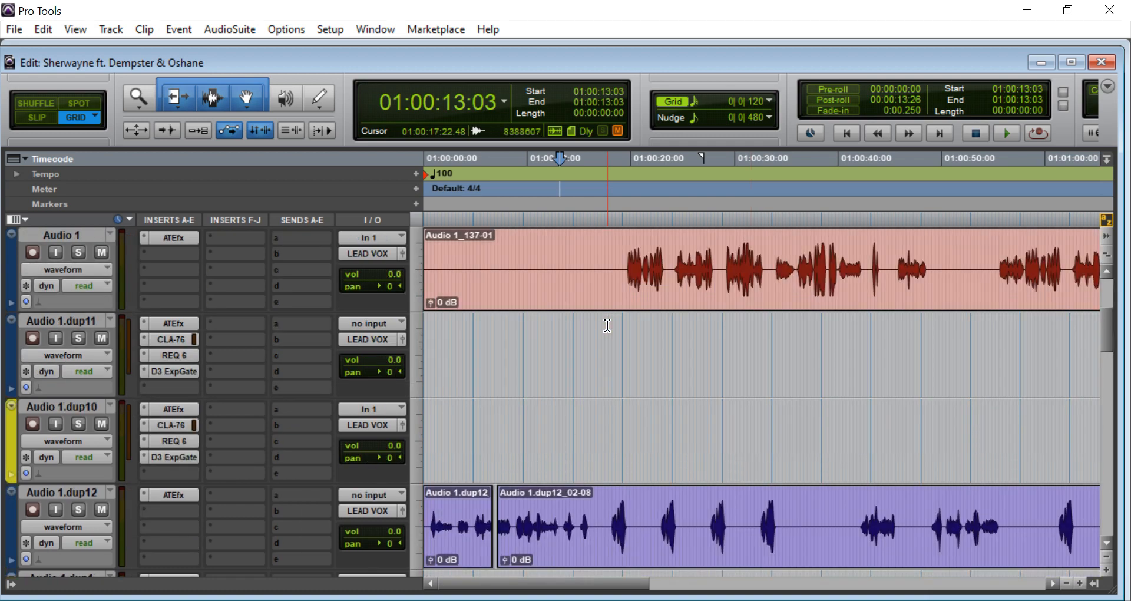
scroll(607, 325, "down", 1)
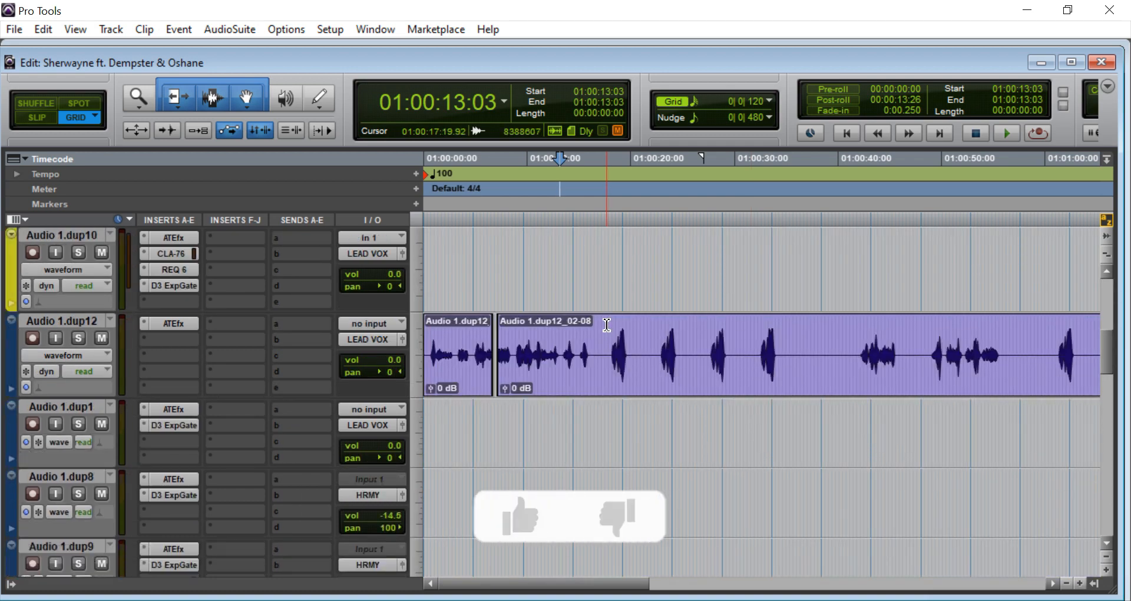
key("r")
key("r")
scroll(608, 342, "down", 2)
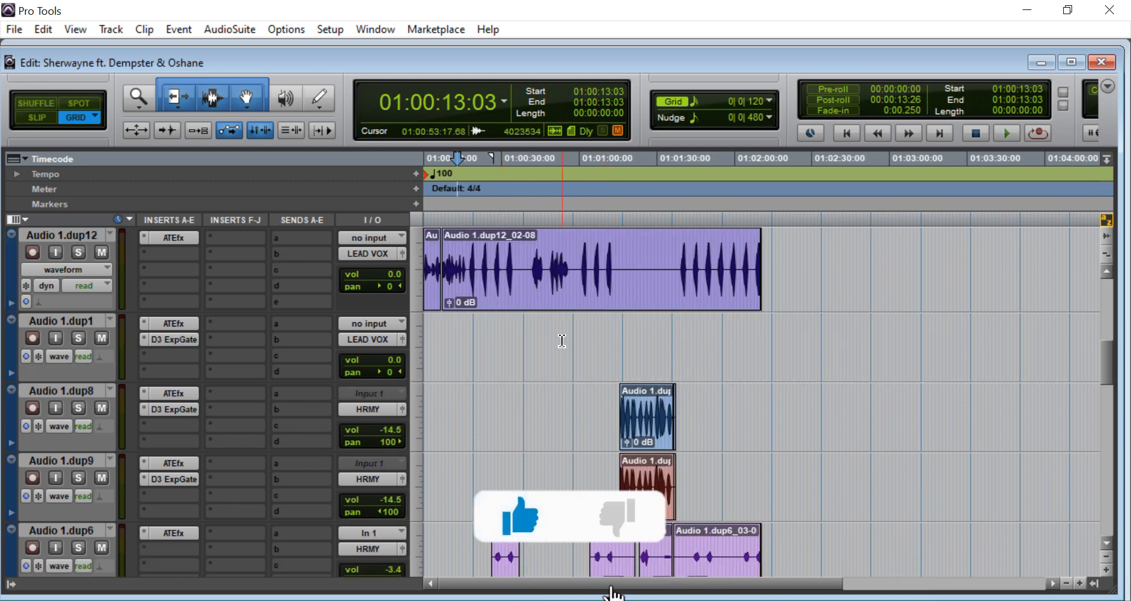
scroll(610, 356, "down", 1)
scroll(587, 371, "down", 2)
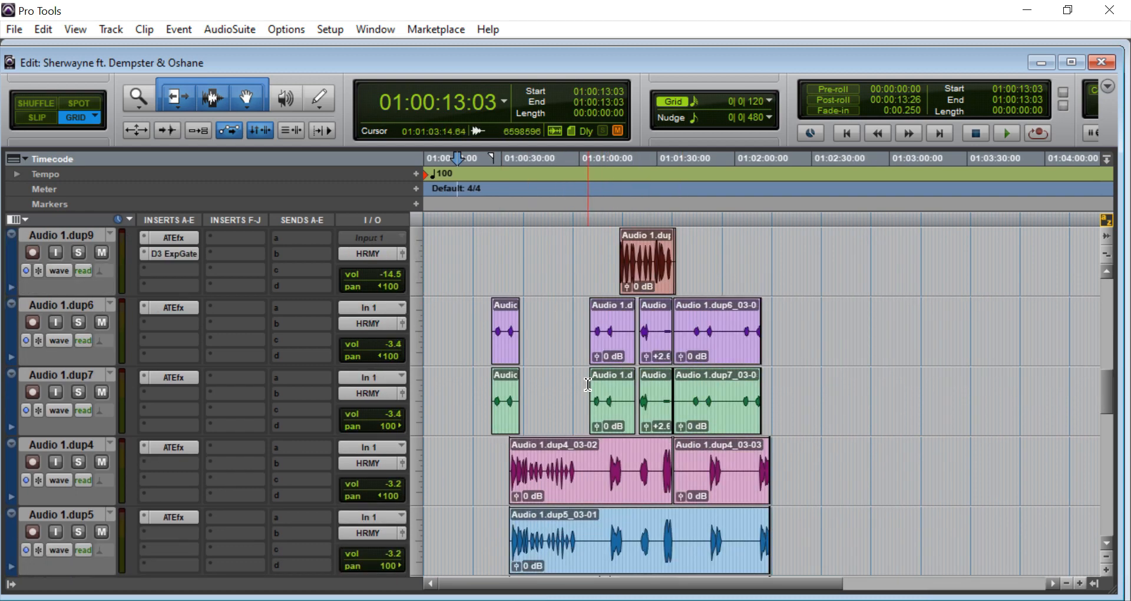
scroll(585, 372, "down", 3)
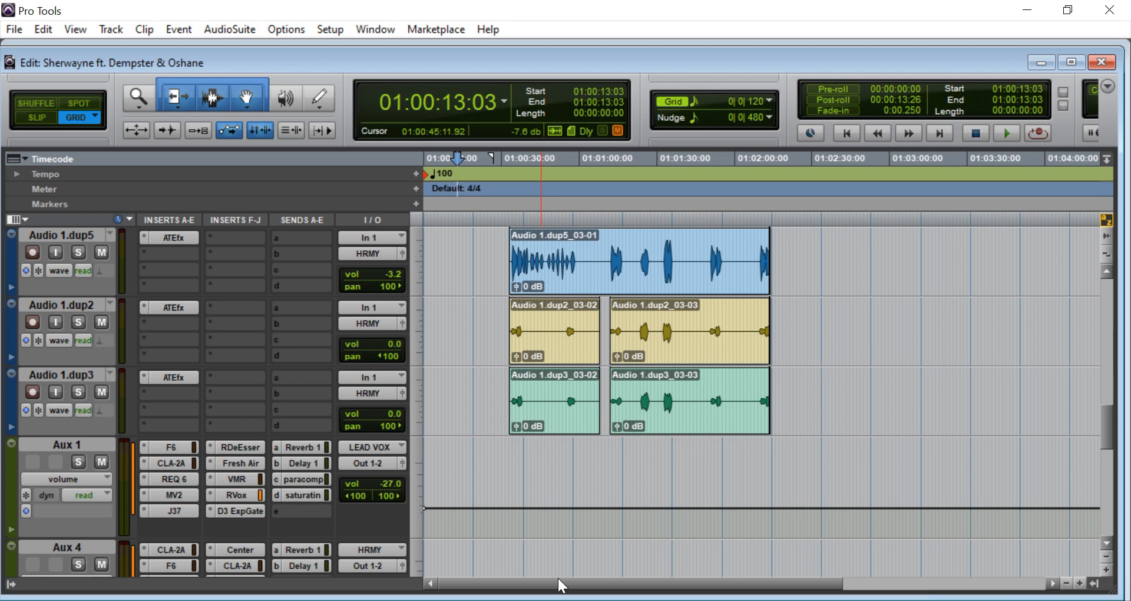
scroll(559, 579, "up", 5)
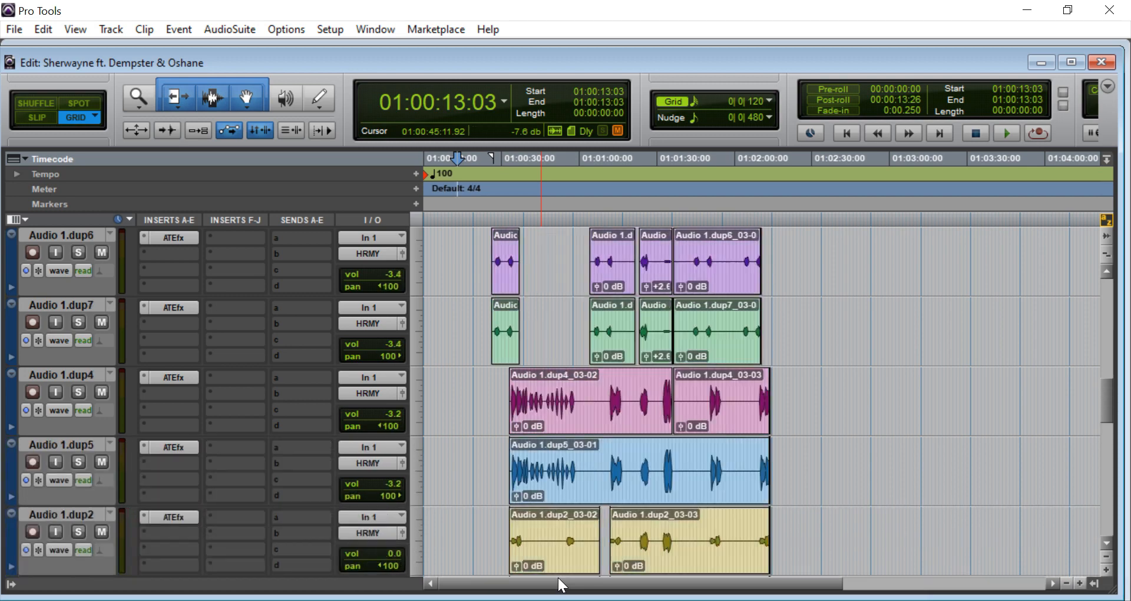